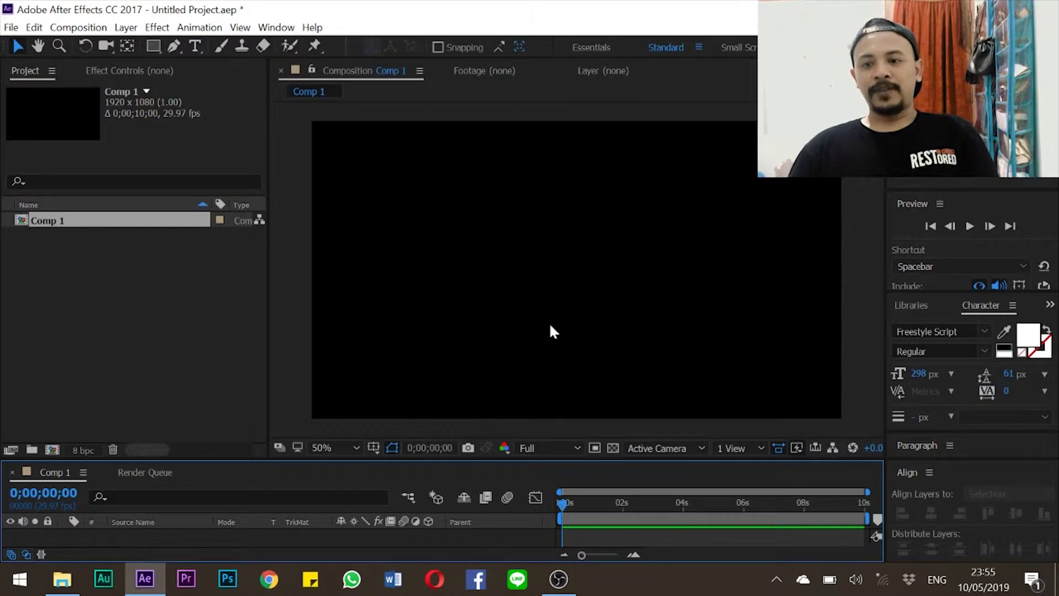
# Switch to the Type tool with Ctrl+T to add text to Comp 1
pyautogui.hotkey('ctrl', 't')
# Type 'Djanu Production' in the viewer as a white Freestyle Script text layer
pyautogui.click(403, 226)
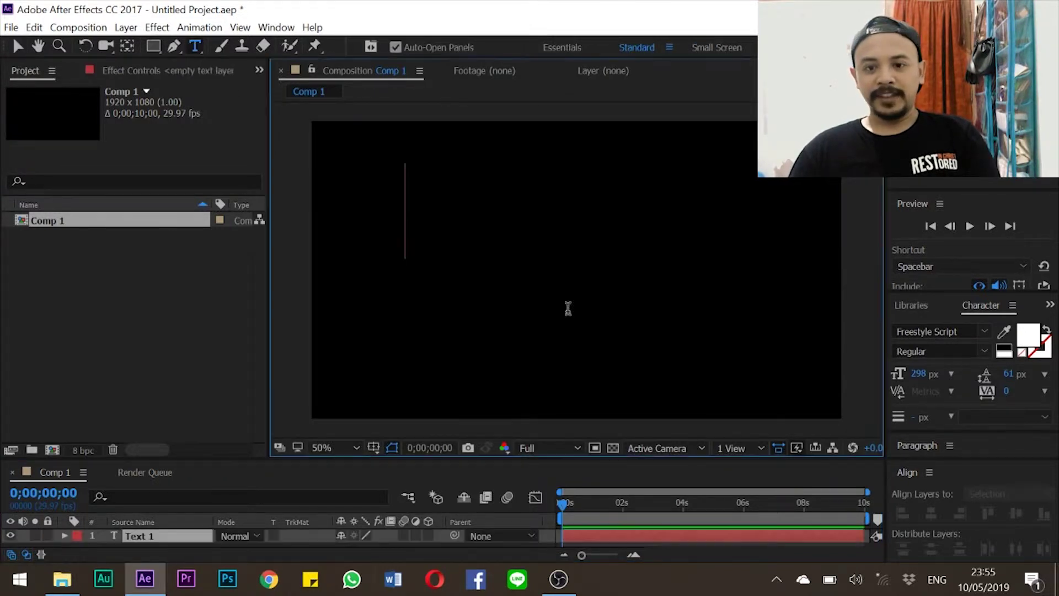
pyautogui.write('Djanu')
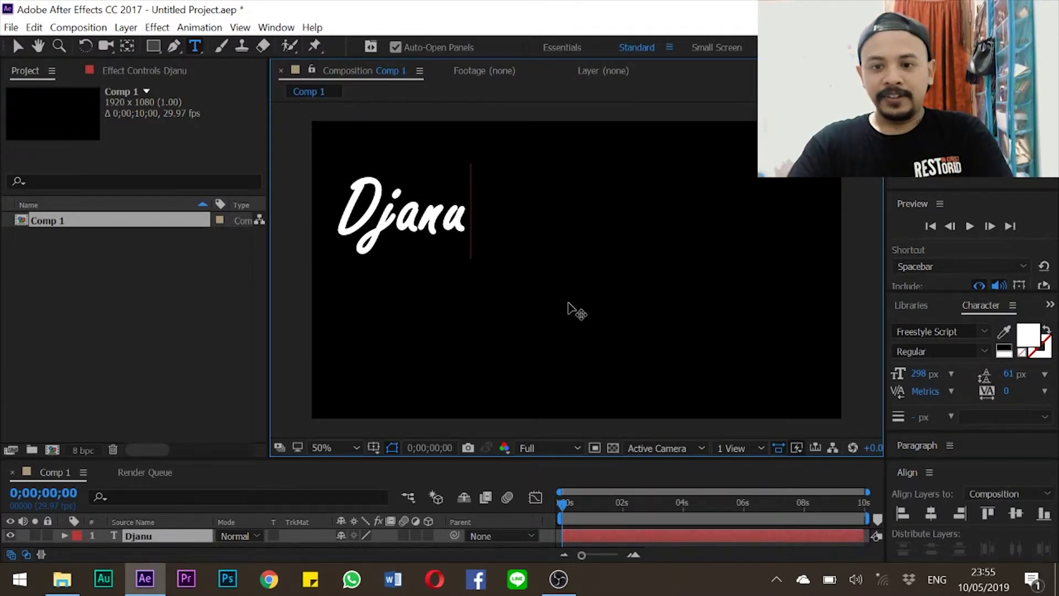
pyautogui.write(' Pr')
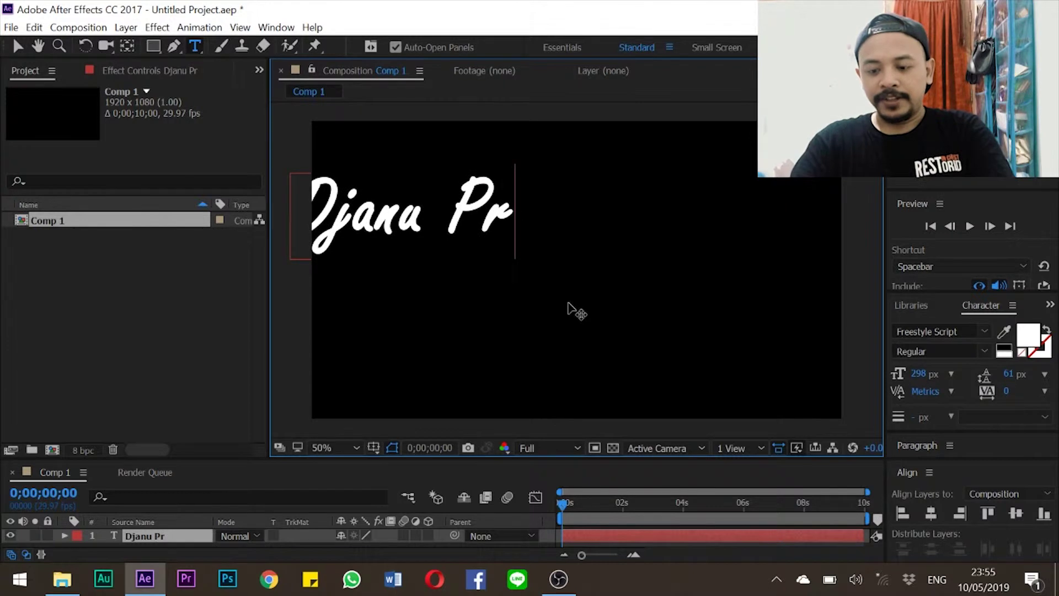
pyautogui.write('oduction')
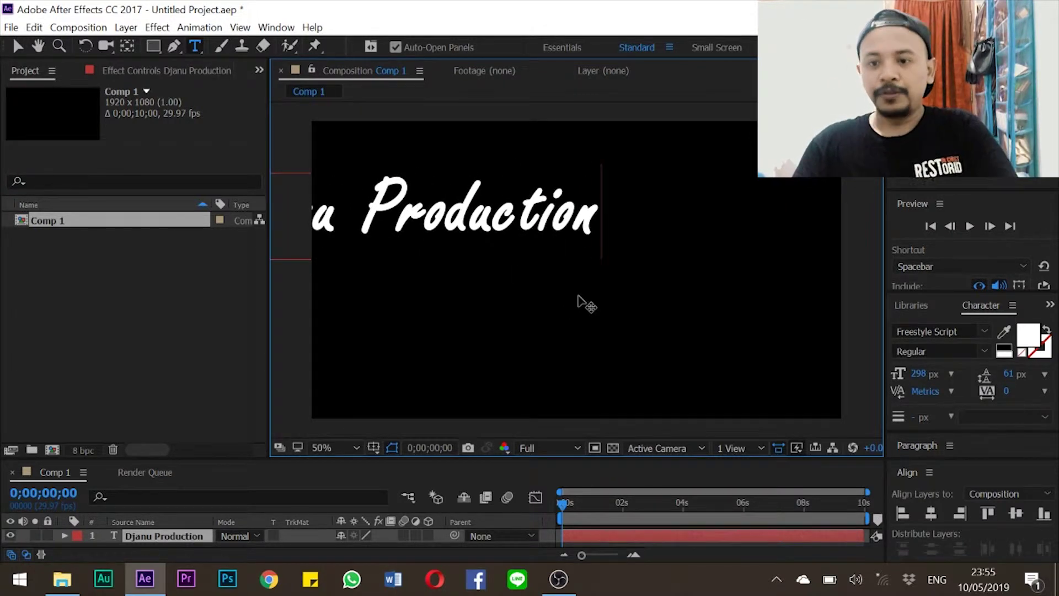
pyautogui.click(18, 46)
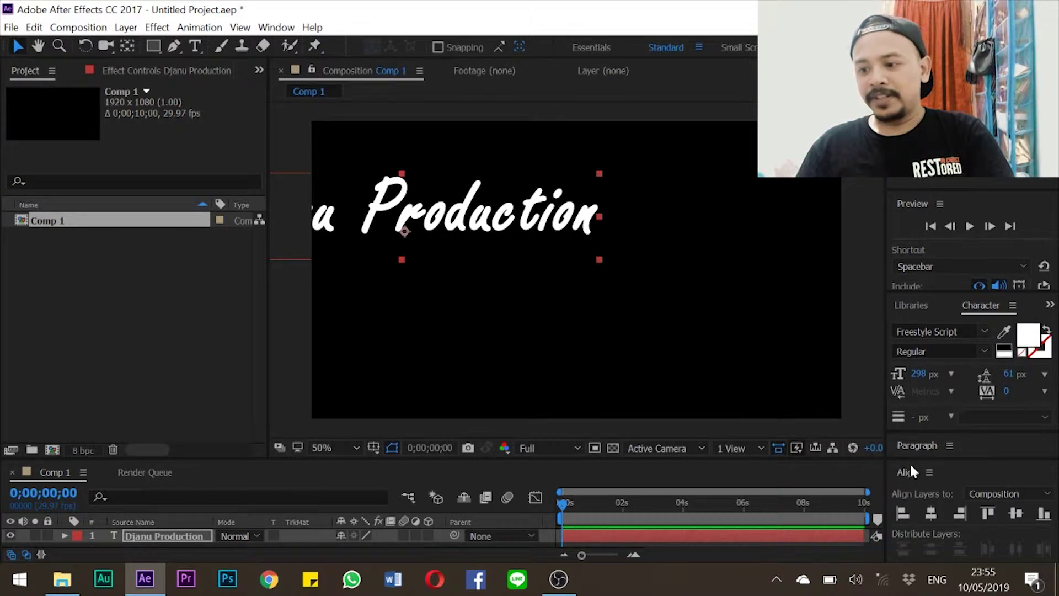
# Align the text layer to the horizontal and vertical centre of the frame
pyautogui.click(930, 513)
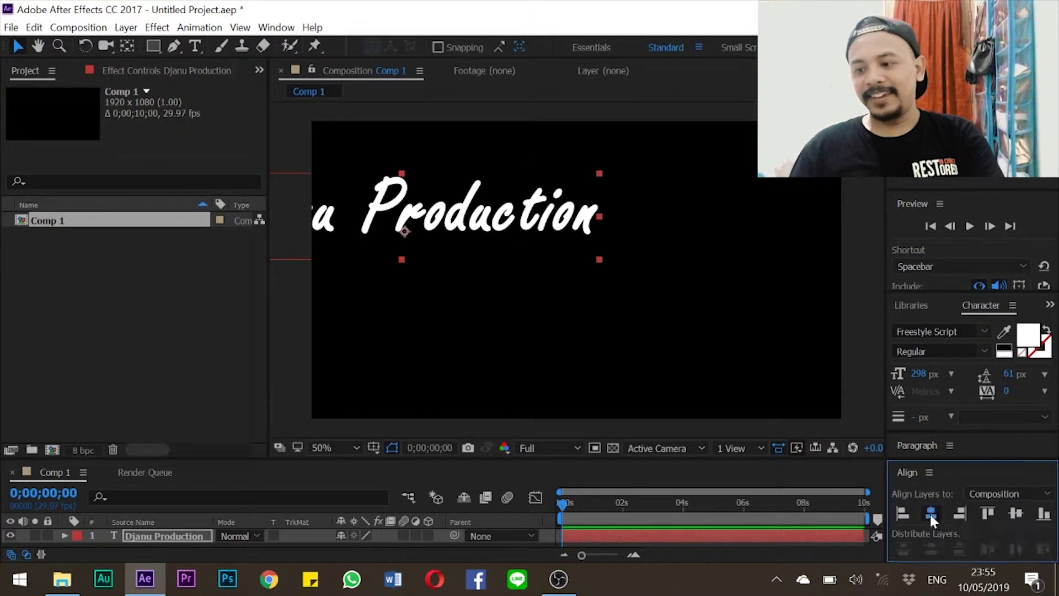
pyautogui.click(1017, 514)
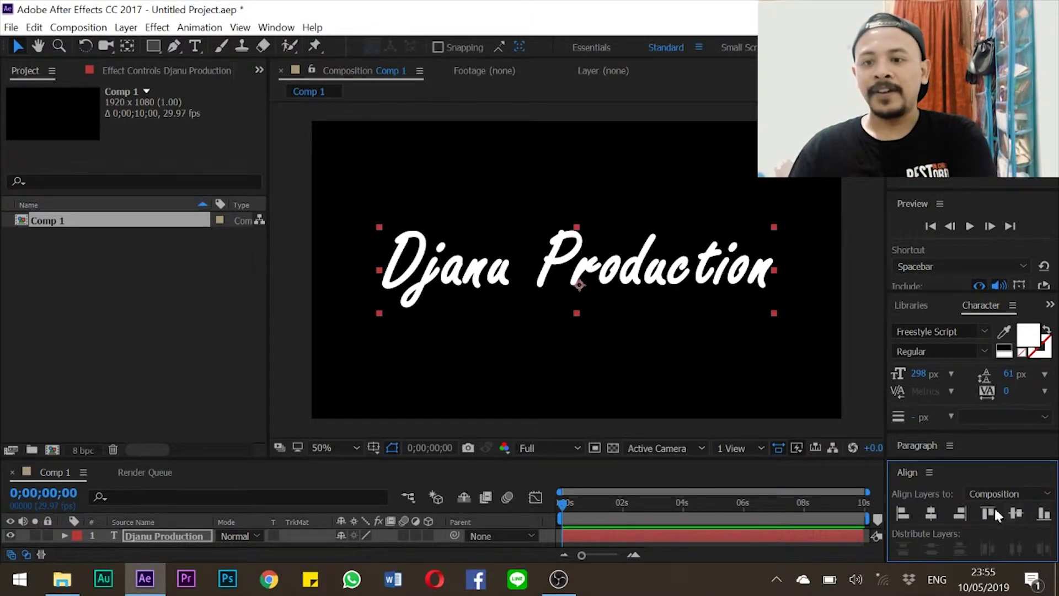
pyautogui.click(932, 515)
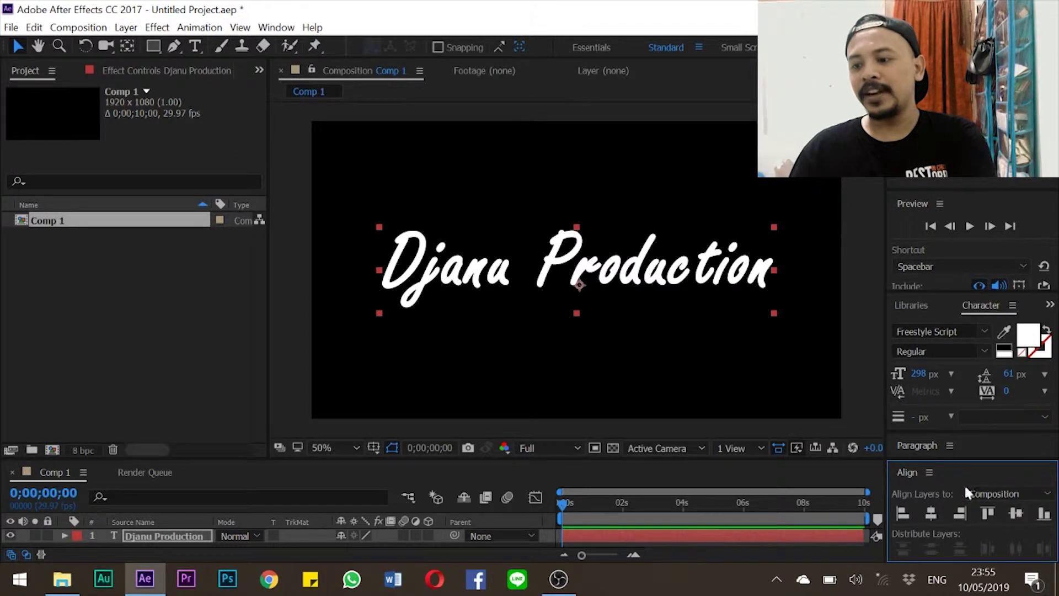
# Maximize and restore the panel, keep Align shown via the Window menu, and zoom to 100%
pyautogui.press('`')
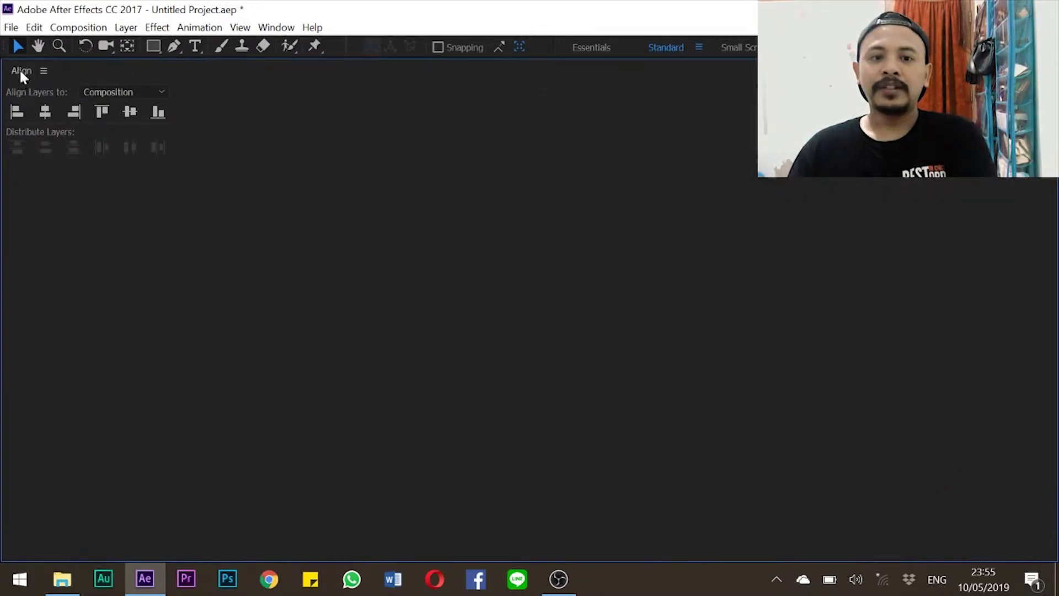
pyautogui.press('`')
pyautogui.click(273, 28)
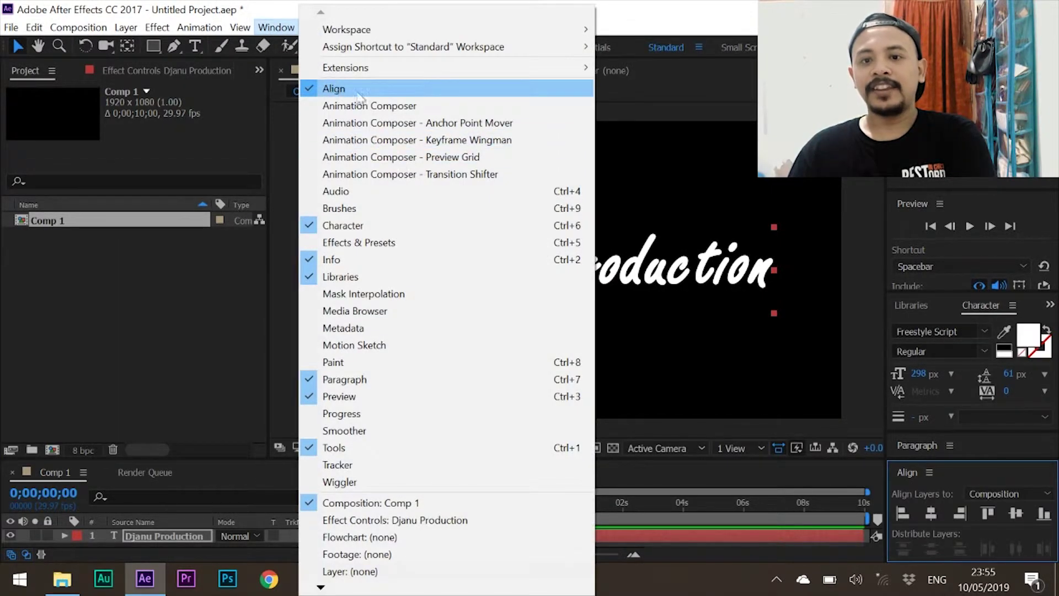
pyautogui.click(693, 75)
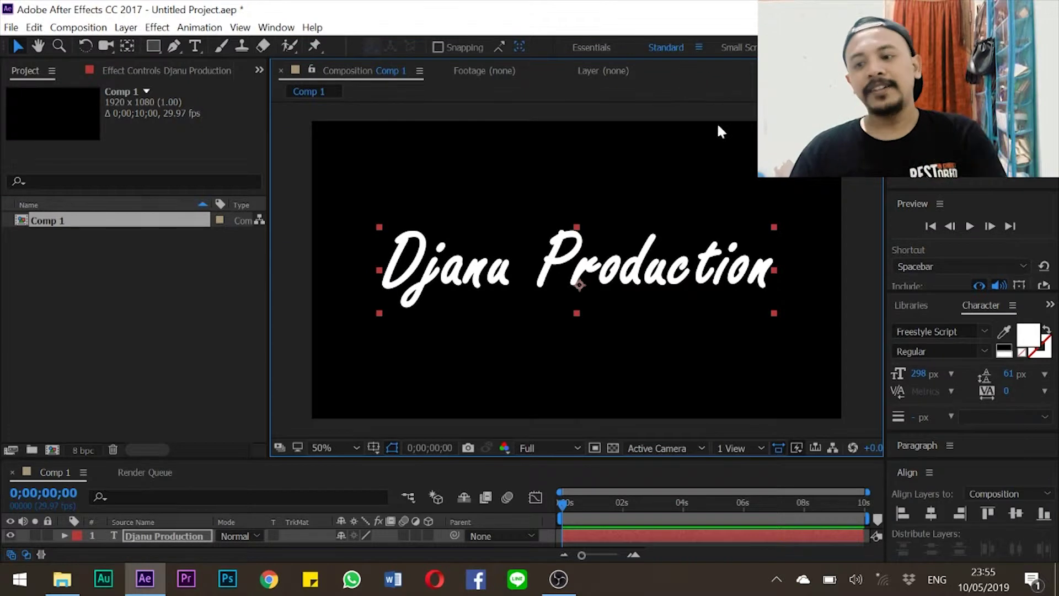
pyautogui.press('.')
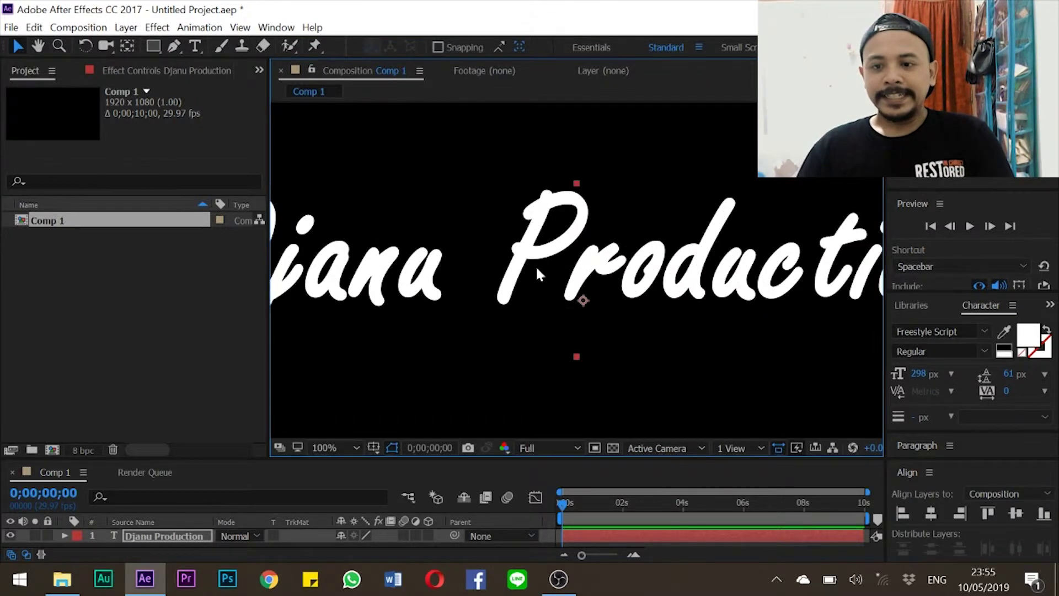
# Pan around the text at 100% and 50% zoom to inspect the lettering
pyautogui.moveTo(405, 232); pyautogui.dragTo(594, 228)
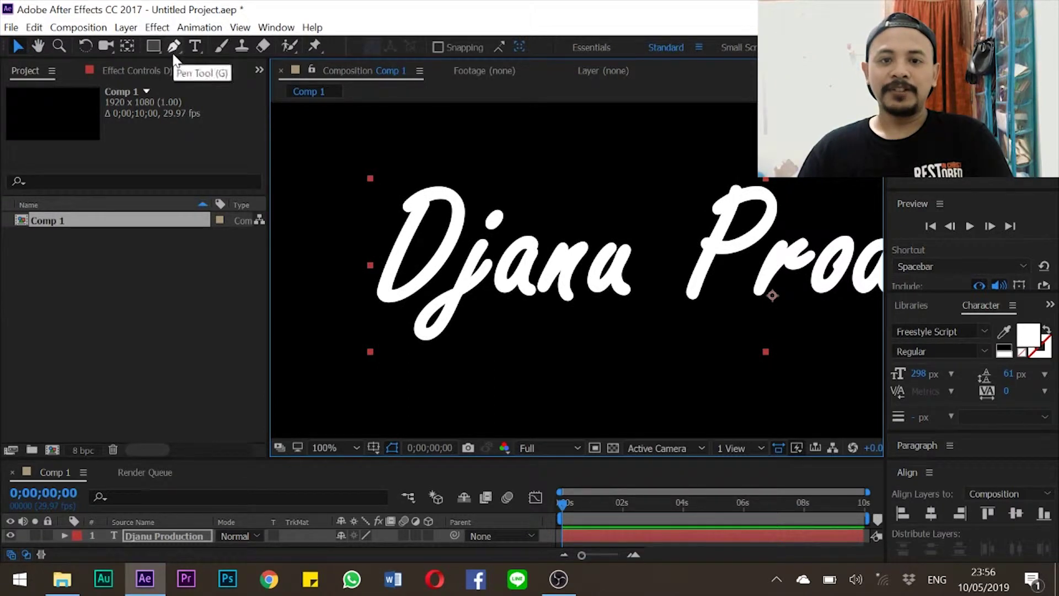
pyautogui.press(',')
pyautogui.moveTo(660, 184); pyautogui.dragTo(540, 191)
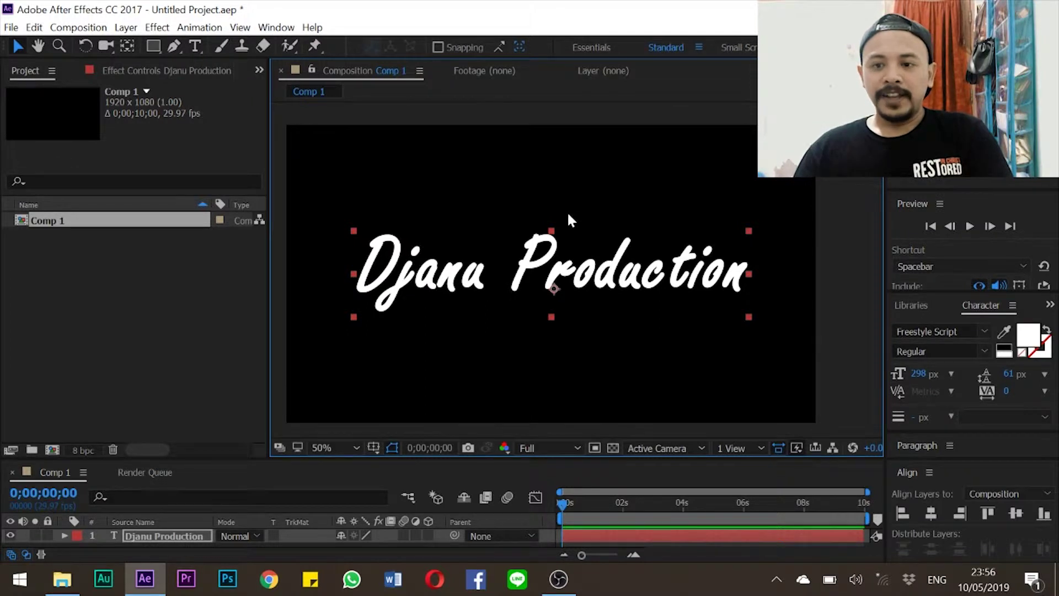
pyautogui.press('space')
pyautogui.moveTo(338, 156); pyautogui.dragTo(463, 158)
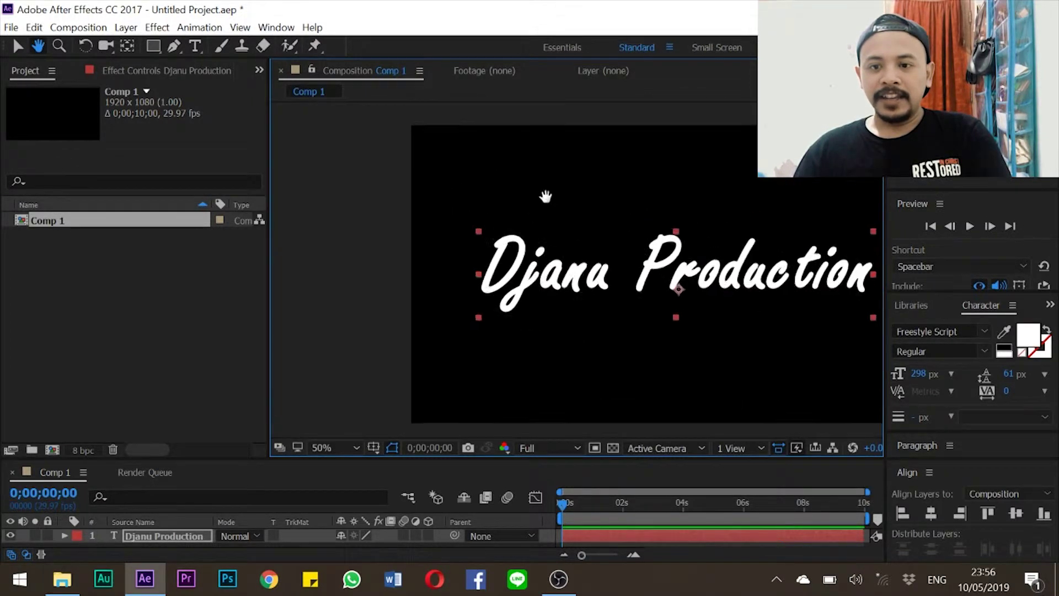
pyautogui.moveTo(545, 196); pyautogui.dragTo(537, 180)
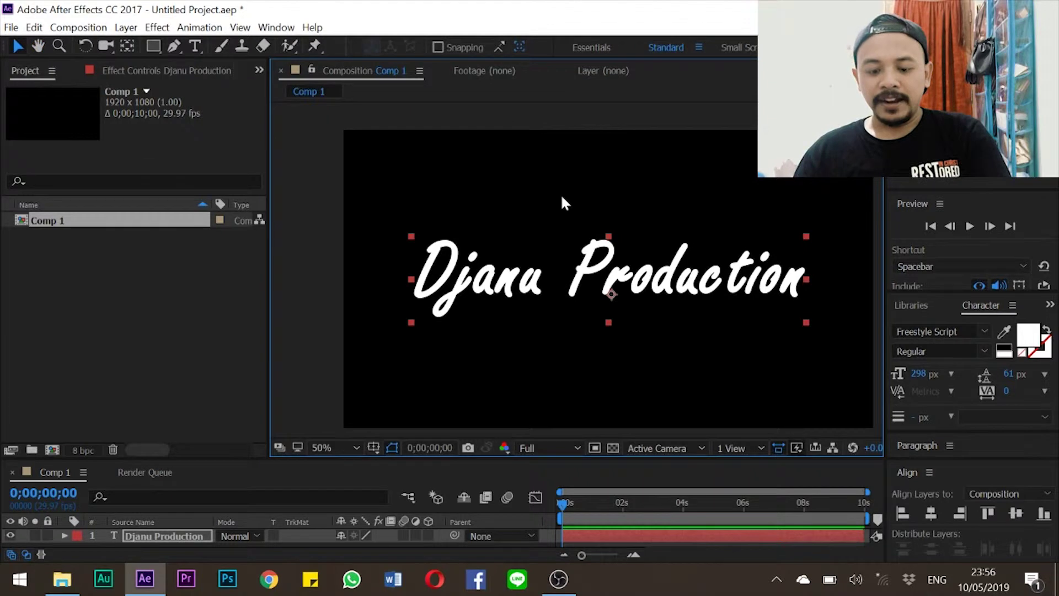
pyautogui.moveTo(628, 181)
pyautogui.mouseDown()
pyautogui.moveTo(562, 173)
pyautogui.moveTo(620, 204)
pyautogui.moveTo(608, 174)
pyautogui.mouseUp()
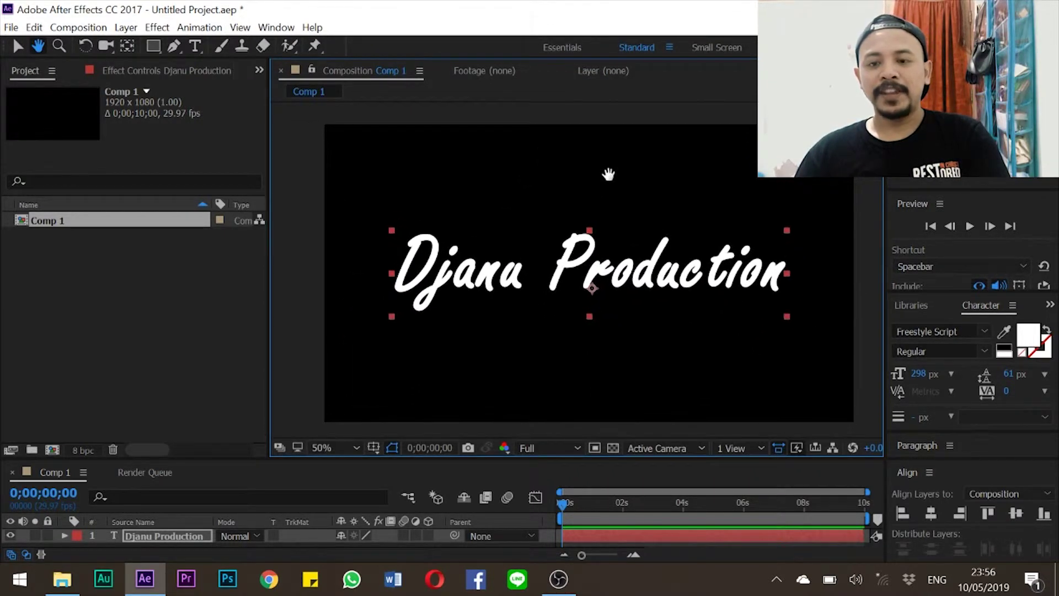
# Zoom to 200% over Djanu, return to 100%, and select the Pen tool
pyautogui.press('v')
pyautogui.press('.')
pyautogui.press('.')
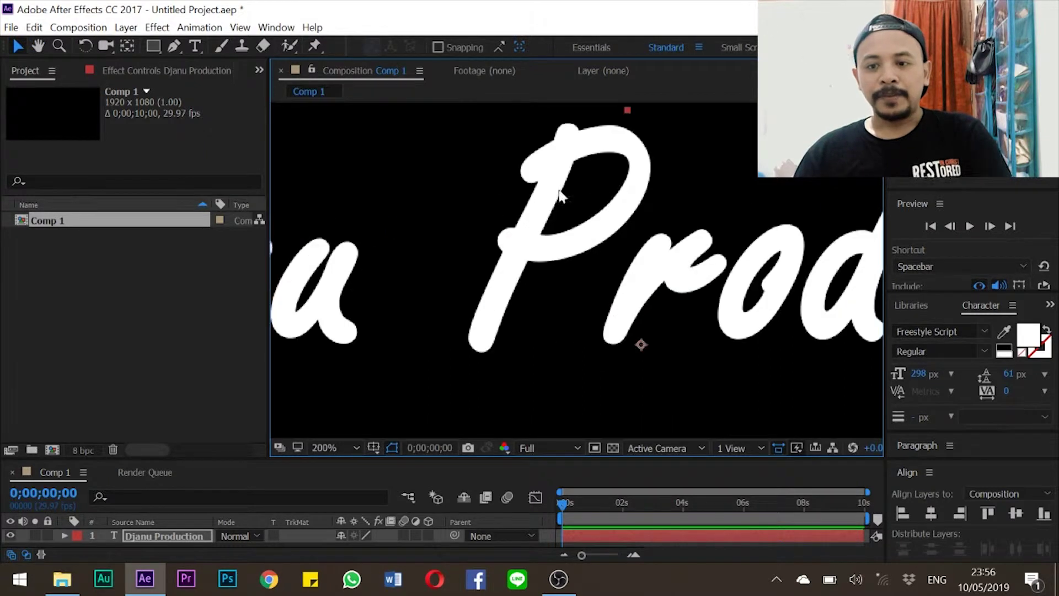
pyautogui.press('h')
pyautogui.moveTo(355, 199); pyautogui.dragTo(809, 204)
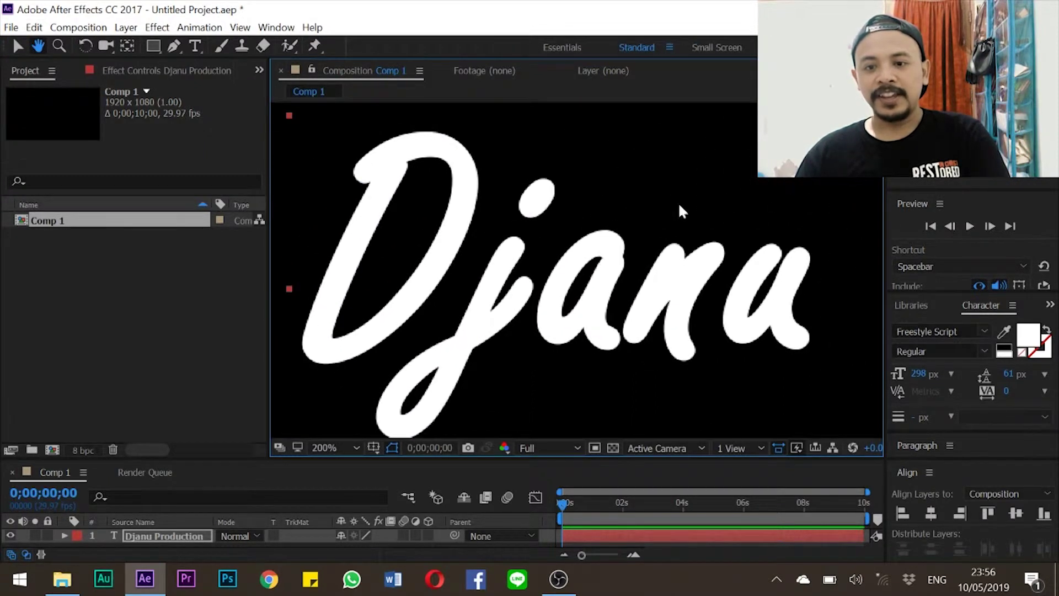
pyautogui.press('v')
pyautogui.press(',')
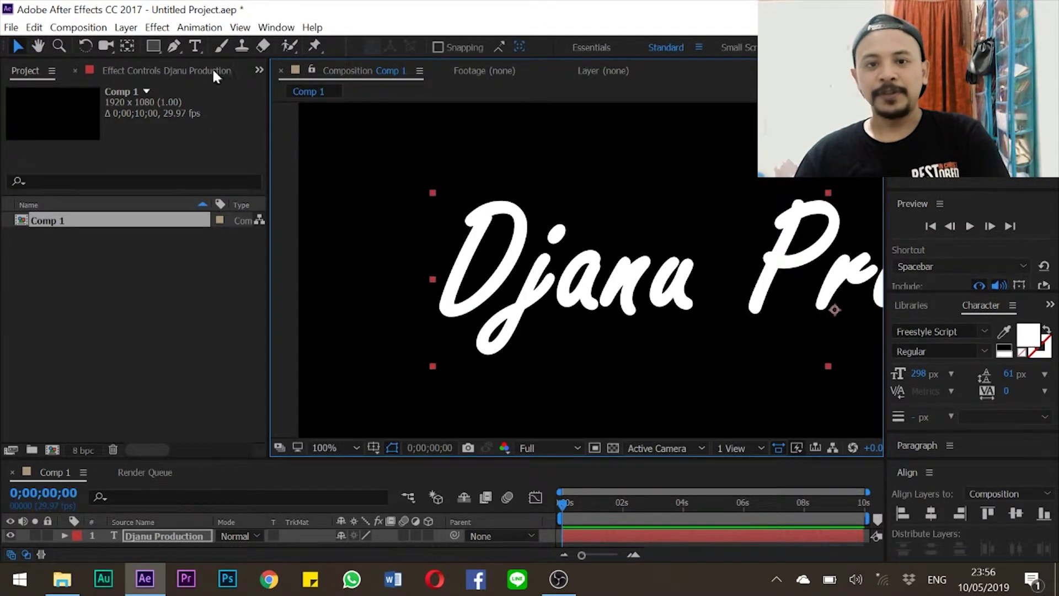
pyautogui.click(174, 48)
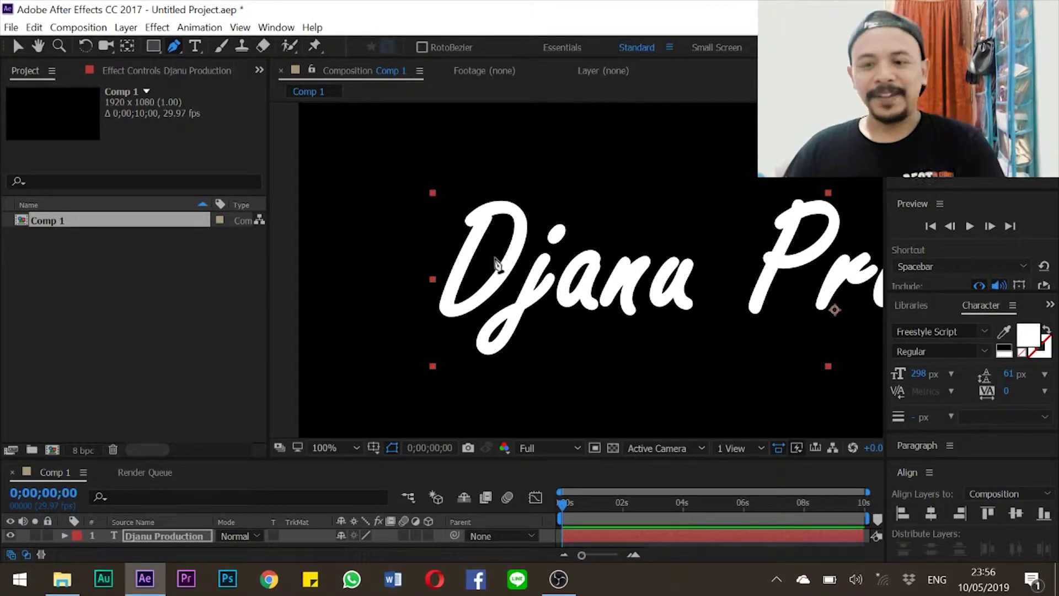
# Trace the D with Bezier mask points, undoing the misplaced top-right points
pyautogui.click(484, 219)
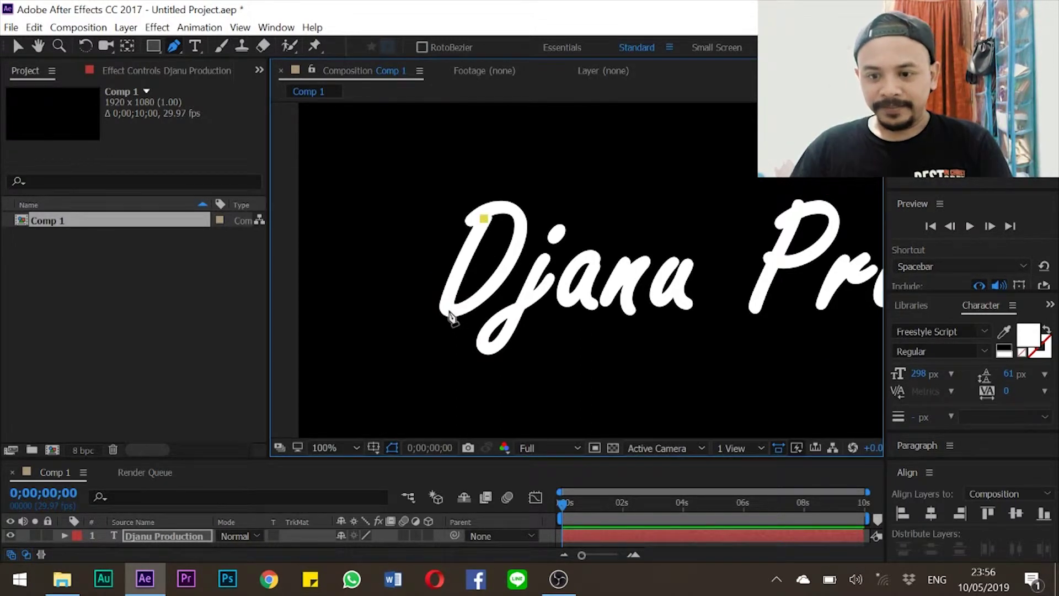
pyautogui.moveTo(448, 310); pyautogui.dragTo(460, 329)
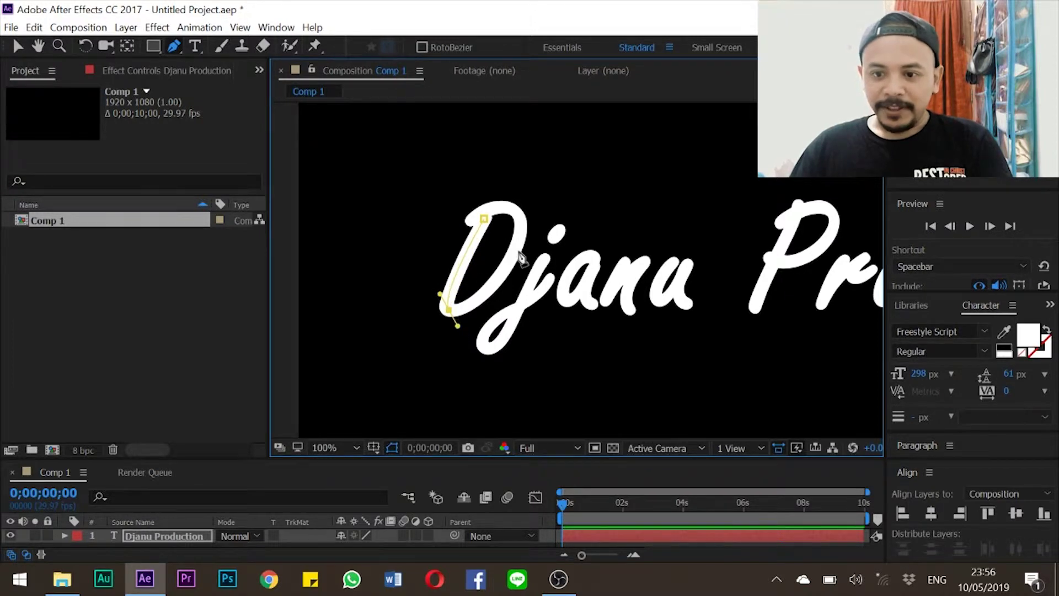
pyautogui.moveTo(515, 249); pyautogui.dragTo(530, 219)
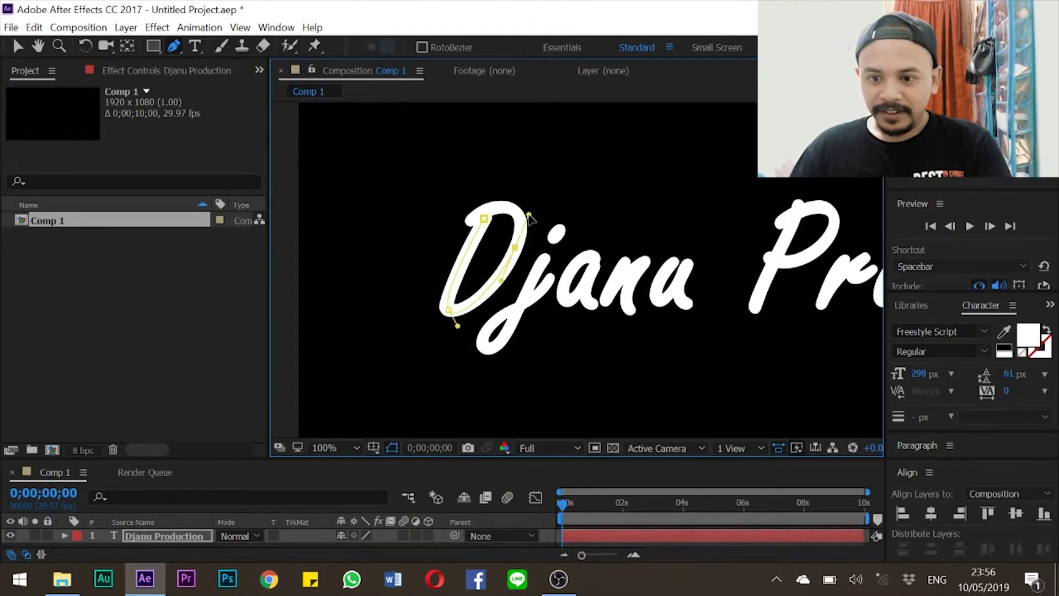
pyautogui.hotkey('ctrl', 'z')
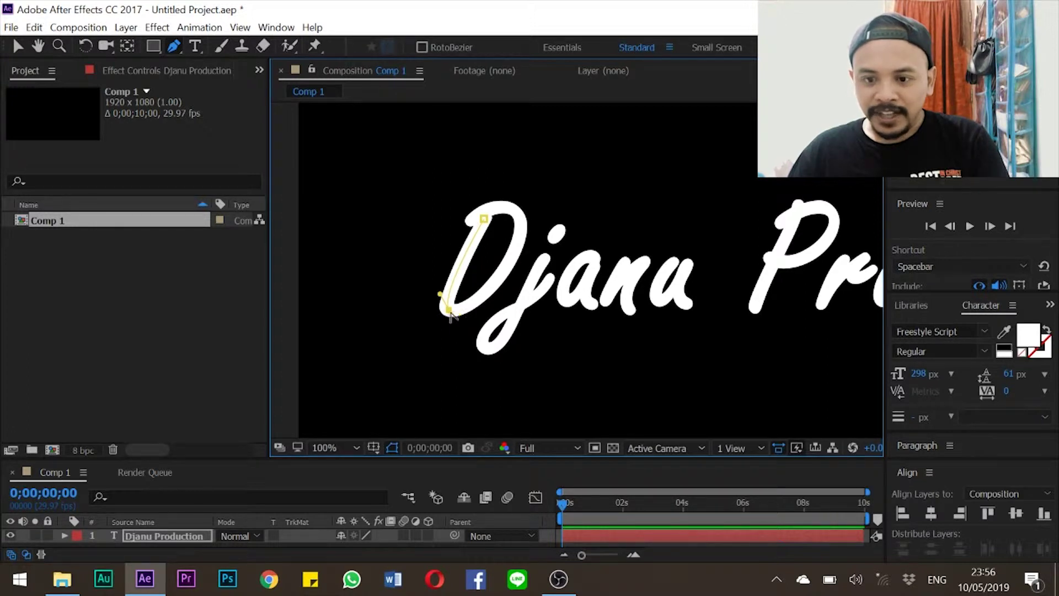
pyautogui.moveTo(519, 216); pyautogui.dragTo(536, 123)
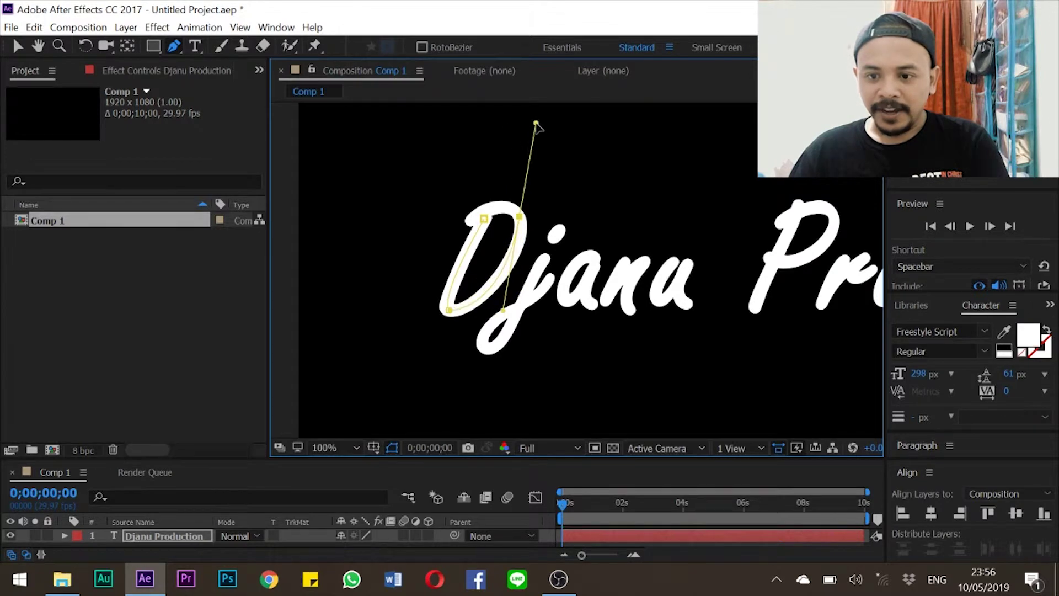
pyautogui.hotkey('ctrl', 'z')
pyautogui.moveTo(523, 231); pyautogui.dragTo(553, 136)
pyautogui.hotkey('ctrl', 'z')
pyautogui.moveTo(440, 247); pyautogui.dragTo(547, 252)
pyautogui.moveTo(483, 345)
pyautogui.mouseDown()
pyautogui.moveTo(495, 359)
pyautogui.moveTo(472, 313)
pyautogui.mouseUp()
# Continue the mask path through the j and the a, with corner points at their turns
pyautogui.click(482, 344)
pyautogui.moveTo(548, 273); pyautogui.dragTo(578, 241)
pyautogui.hotkey('ctrl', 'z')
pyautogui.moveTo(537, 293); pyautogui.dragTo(564, 246)
pyautogui.click(537, 293)
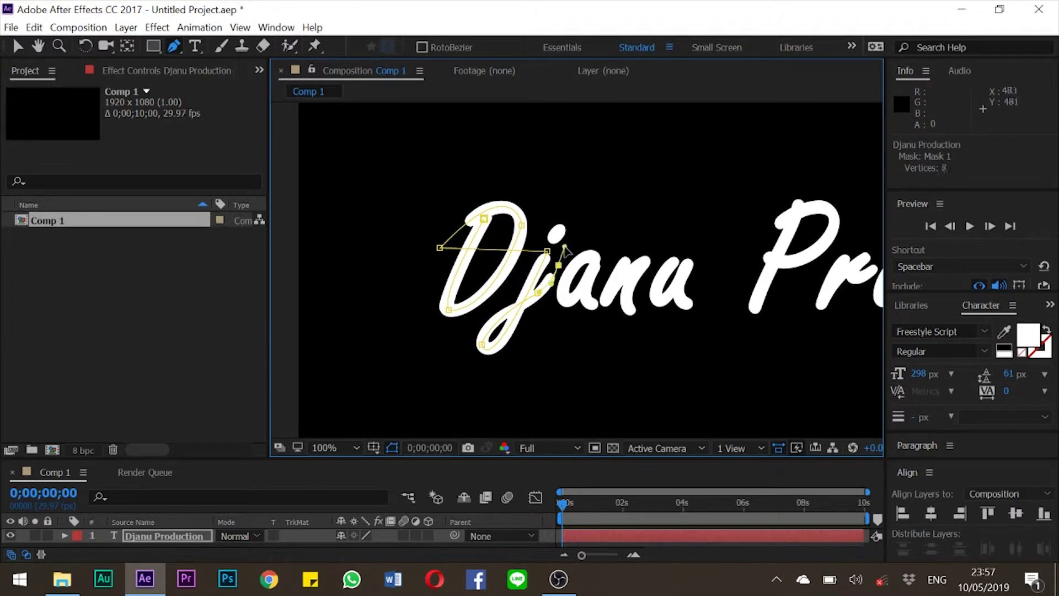
pyautogui.click(595, 259)
pyautogui.moveTo(562, 300); pyautogui.dragTo(550, 358)
pyautogui.click(562, 300)
pyautogui.moveTo(595, 267)
pyautogui.mouseDown()
pyautogui.moveTo(606, 220)
pyautogui.moveTo(620, 216)
pyautogui.moveTo(598, 265)
pyautogui.mouseUp()
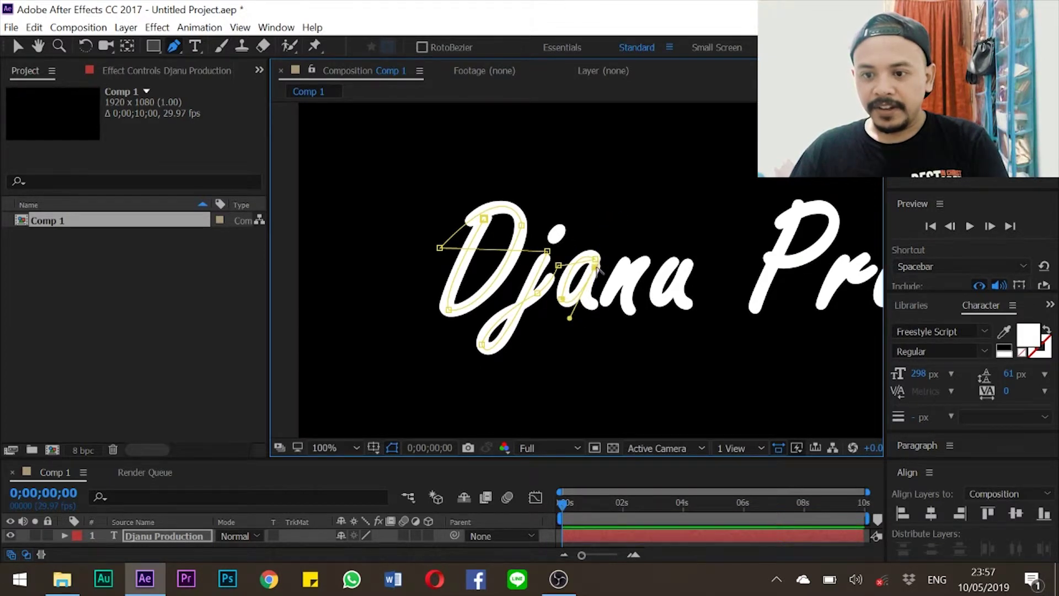
pyautogui.moveTo(598, 314)
pyautogui.mouseDown()
pyautogui.moveTo(623, 334)
pyautogui.moveTo(601, 321)
pyautogui.mouseUp()
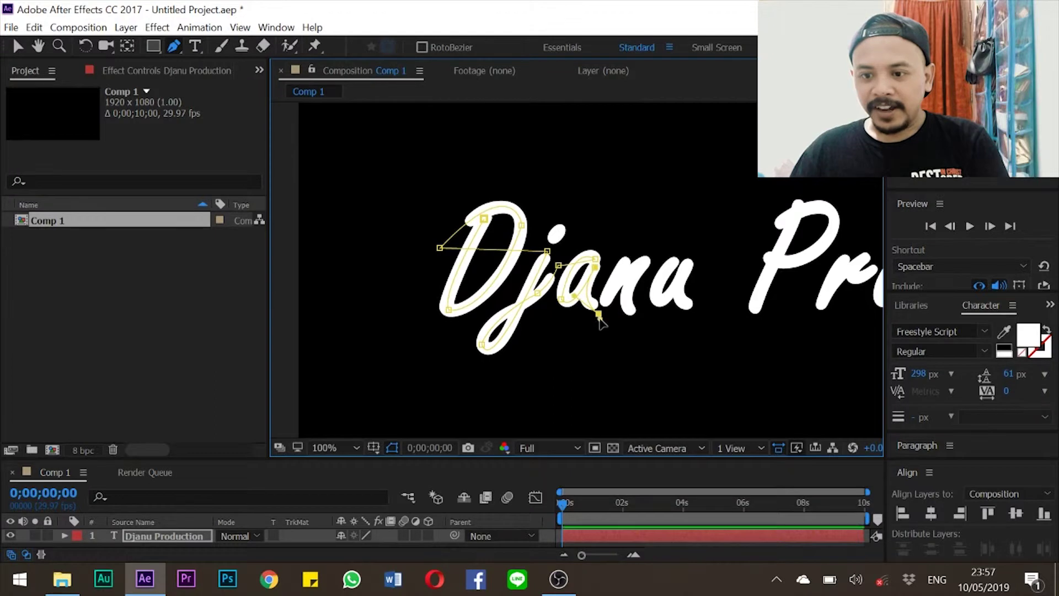
# Extend the mask path across the n and the u of Djanu
pyautogui.click(625, 261)
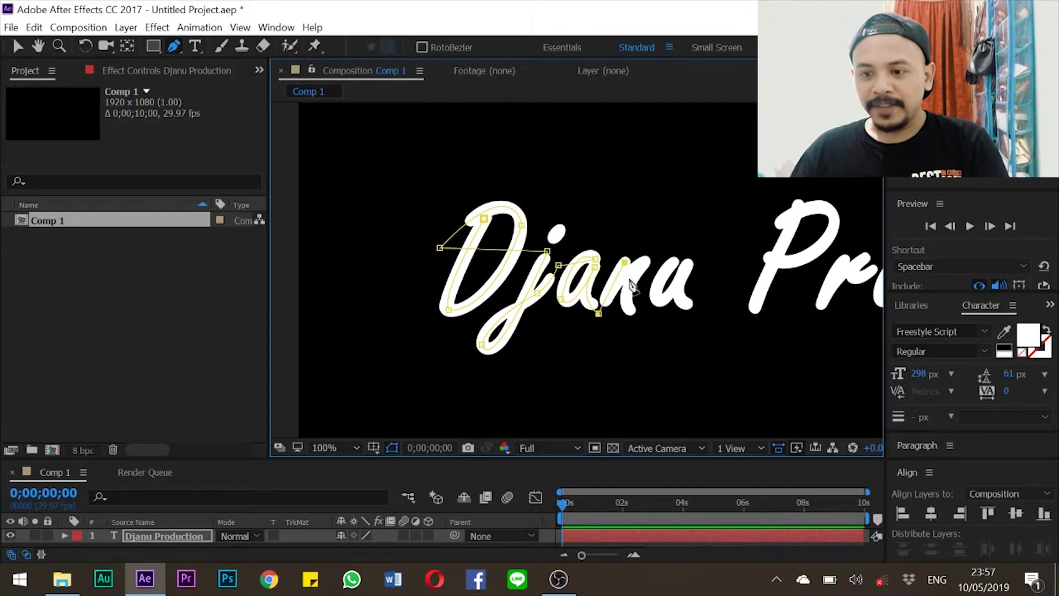
pyautogui.moveTo(635, 319); pyautogui.dragTo(659, 316)
pyautogui.click(659, 240)
pyautogui.click(684, 238)
pyautogui.moveTo(694, 252)
pyautogui.mouseDown()
pyautogui.moveTo(701, 218)
pyautogui.moveTo(692, 256)
pyautogui.mouseUp()
pyautogui.moveTo(696, 312)
pyautogui.mouseDown()
pyautogui.moveTo(734, 331)
pyautogui.moveTo(698, 313)
pyautogui.mouseUp()
pyautogui.moveTo(669, 248); pyautogui.dragTo(396, 252)
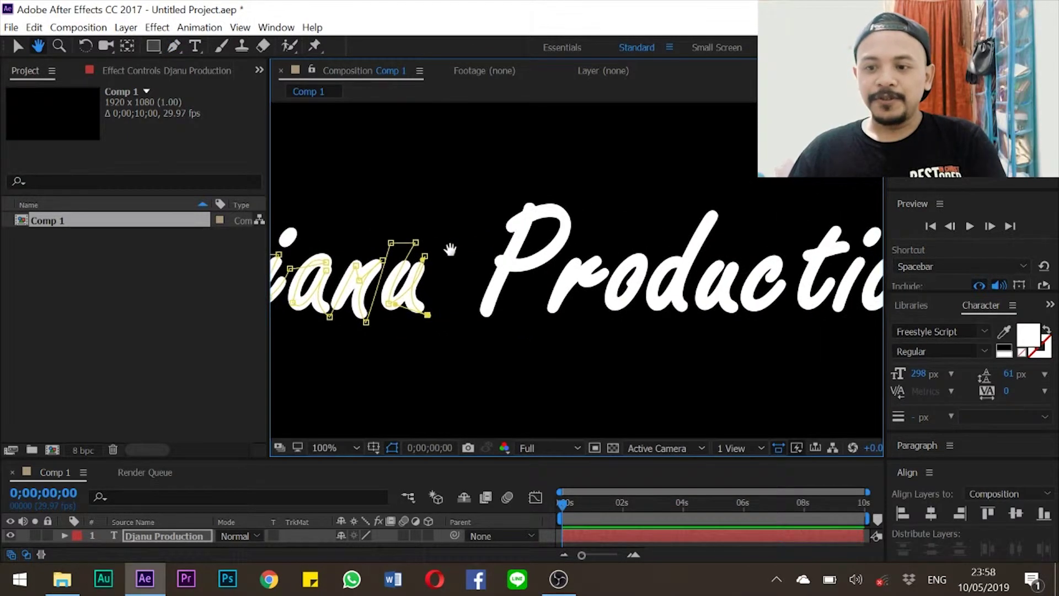
# Trace the P of Production with mask points around its stem and bowl
pyautogui.click(495, 171)
pyautogui.click(533, 178)
pyautogui.click(478, 326)
pyautogui.click(489, 227)
pyautogui.moveTo(560, 236); pyautogui.dragTo(544, 292)
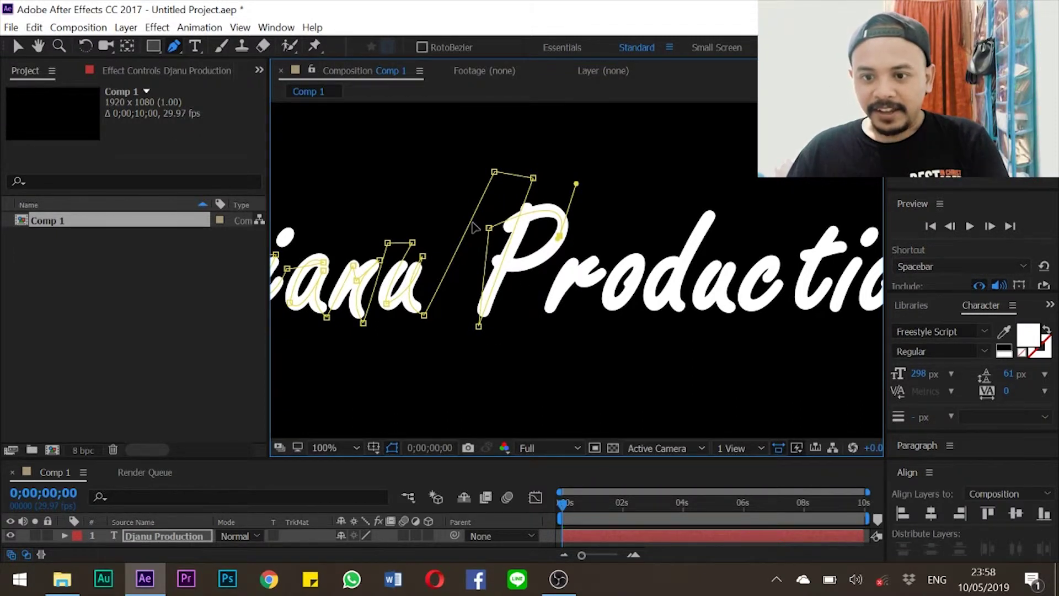
pyautogui.moveTo(481, 242)
pyautogui.mouseDown()
pyautogui.moveTo(450, 184)
pyautogui.moveTo(481, 244)
pyautogui.mouseUp()
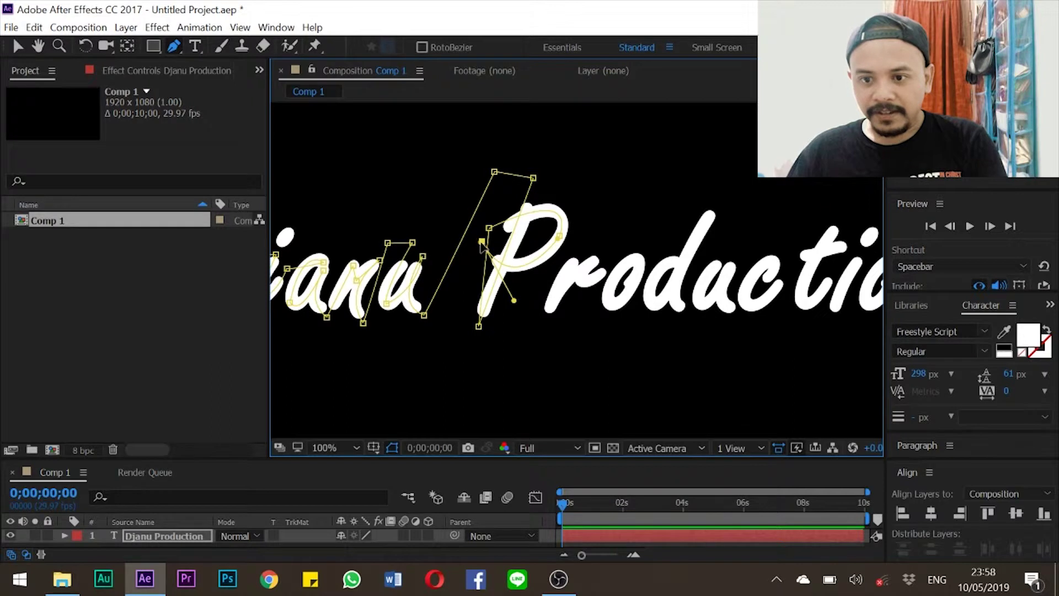
pyautogui.click(582, 246)
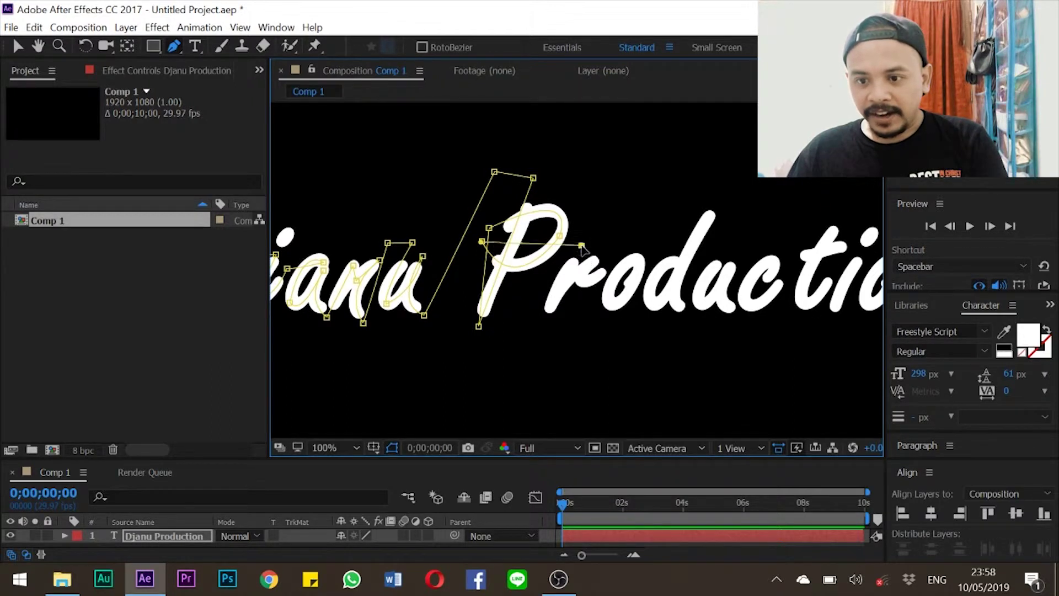
pyautogui.moveTo(549, 321)
pyautogui.mouseDown()
pyautogui.moveTo(558, 339)
pyautogui.moveTo(552, 325)
pyautogui.mouseUp()
# Continue the path through the r and o, undoing stray points
pyautogui.moveTo(602, 258); pyautogui.dragTo(664, 228)
pyautogui.moveTo(665, 227)
pyautogui.mouseDown()
pyautogui.moveTo(603, 259)
pyautogui.moveTo(660, 243)
pyautogui.mouseUp()
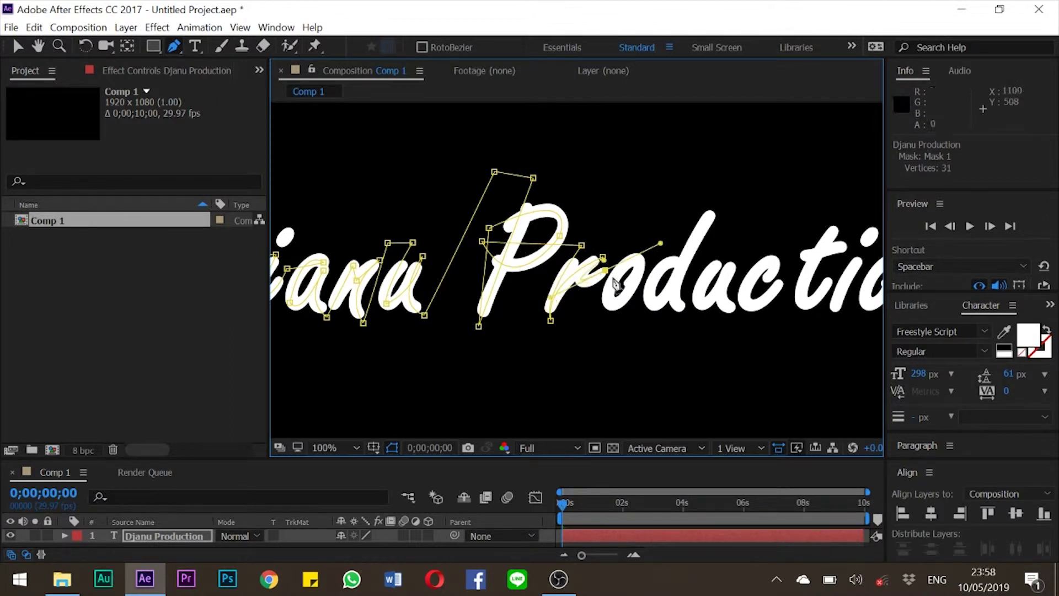
pyautogui.hotkey('ctrl', 'z')
pyautogui.moveTo(587, 282); pyautogui.dragTo(627, 318)
pyautogui.click(619, 259)
pyautogui.click(636, 259)
pyautogui.moveTo(638, 270); pyautogui.dragTo(640, 249)
pyautogui.hotkey('ctrl', 'z')
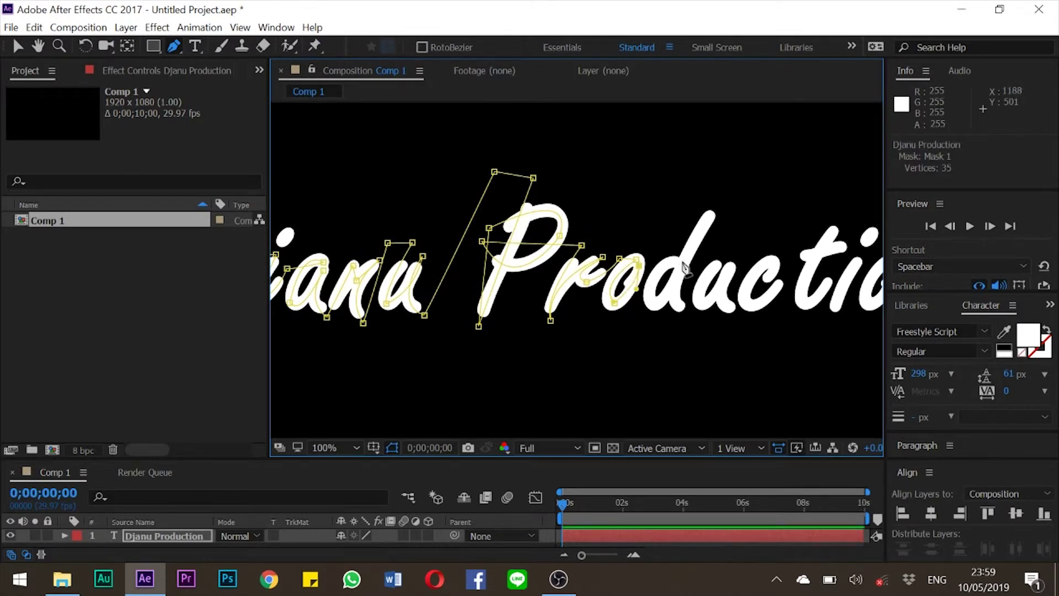
# Trace the tall d and the following u with mask points
pyautogui.click(696, 183)
pyautogui.click(728, 193)
pyautogui.moveTo(688, 318); pyautogui.dragTo(658, 327)
pyautogui.click(687, 262)
pyautogui.moveTo(706, 256)
pyautogui.mouseDown()
pyautogui.moveTo(757, 198)
pyautogui.moveTo(706, 257)
pyautogui.mouseUp()
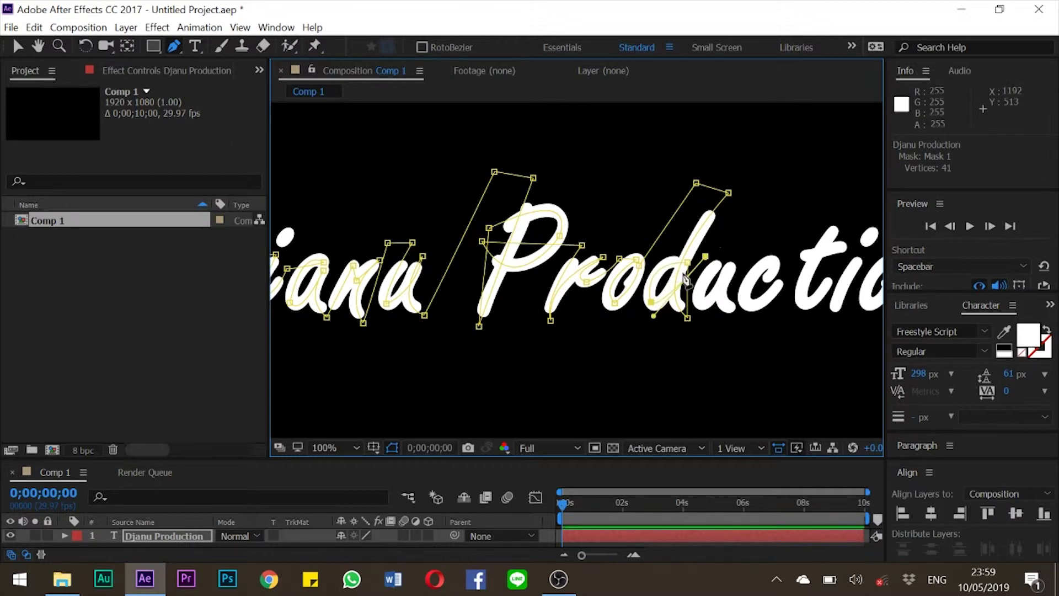
pyautogui.click(704, 305)
pyautogui.click(724, 253)
pyautogui.click(736, 255)
pyautogui.click(738, 321)
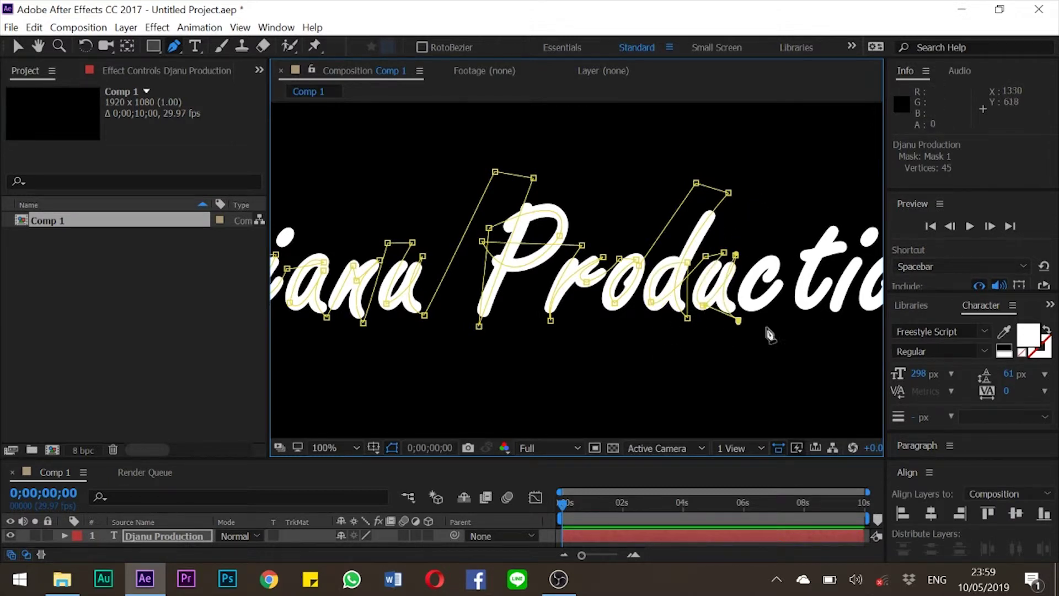
# Pan to the end of the word and trace the c and t
pyautogui.moveTo(767, 329); pyautogui.dragTo(493, 321)
pyautogui.click(494, 267)
pyautogui.moveTo(486, 261)
pyautogui.mouseDown()
pyautogui.moveTo(506, 238)
pyautogui.moveTo(486, 262)
pyautogui.mouseUp()
pyautogui.moveTo(490, 294); pyautogui.dragTo(533, 285)
pyautogui.moveTo(533, 285)
pyautogui.mouseDown()
pyautogui.moveTo(496, 293)
pyautogui.moveTo(542, 308)
pyautogui.moveTo(530, 293)
pyautogui.mouseUp()
pyautogui.click(515, 264)
pyautogui.click(522, 202)
pyautogui.click(568, 197)
pyautogui.moveTo(562, 259); pyautogui.dragTo(566, 234)
pyautogui.moveTo(566, 234); pyautogui.dragTo(561, 259)
pyautogui.click(522, 251)
# Trace the i, the o and the final n with mask points
pyautogui.click(576, 241)
pyautogui.click(589, 248)
pyautogui.click(563, 311)
pyautogui.click(616, 251)
pyautogui.moveTo(598, 294)
pyautogui.mouseDown()
pyautogui.moveTo(614, 311)
pyautogui.moveTo(598, 295)
pyautogui.mouseUp()
pyautogui.moveTo(623, 256); pyautogui.dragTo(627, 283)
pyautogui.moveTo(628, 283); pyautogui.dragTo(705, 246)
pyautogui.click(615, 309)
pyautogui.click(655, 249)
pyautogui.click(630, 315)
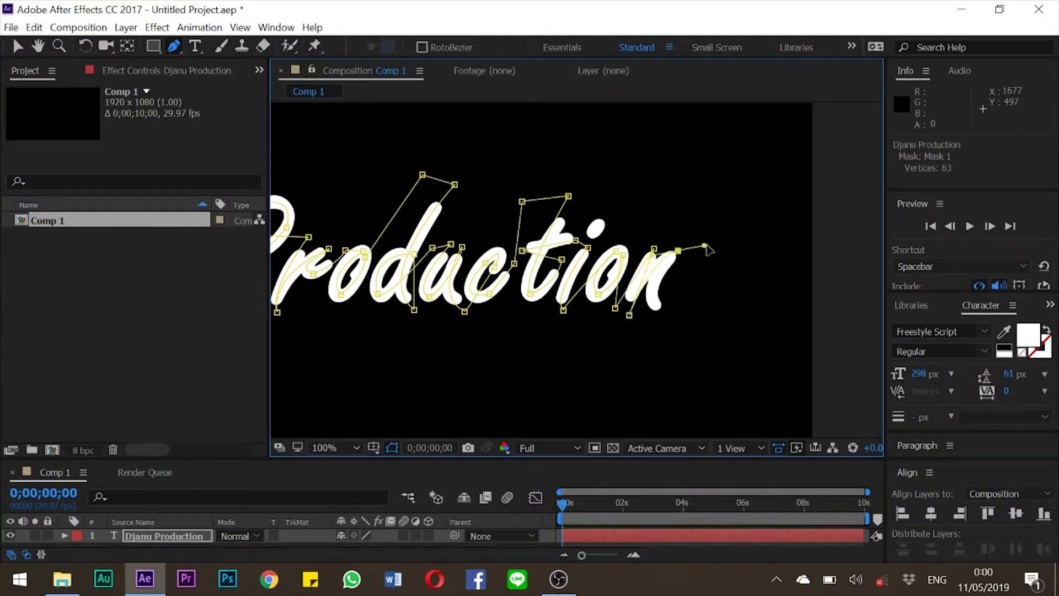
# Finish the n's tail and run the path back around the dot of the i
pyautogui.click(685, 250)
pyautogui.click(663, 321)
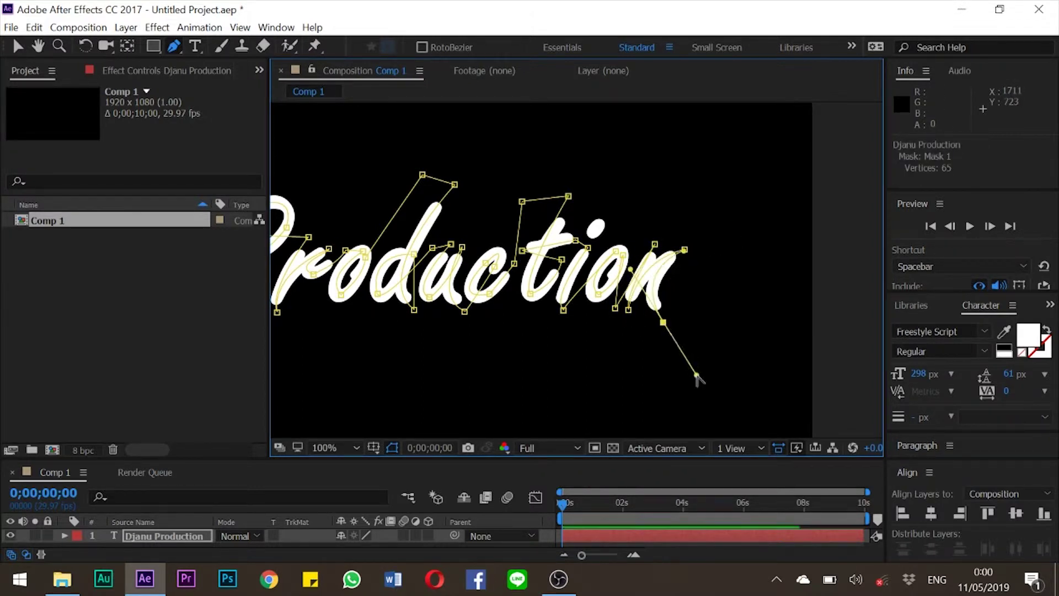
pyautogui.click(725, 219)
pyautogui.click(611, 197)
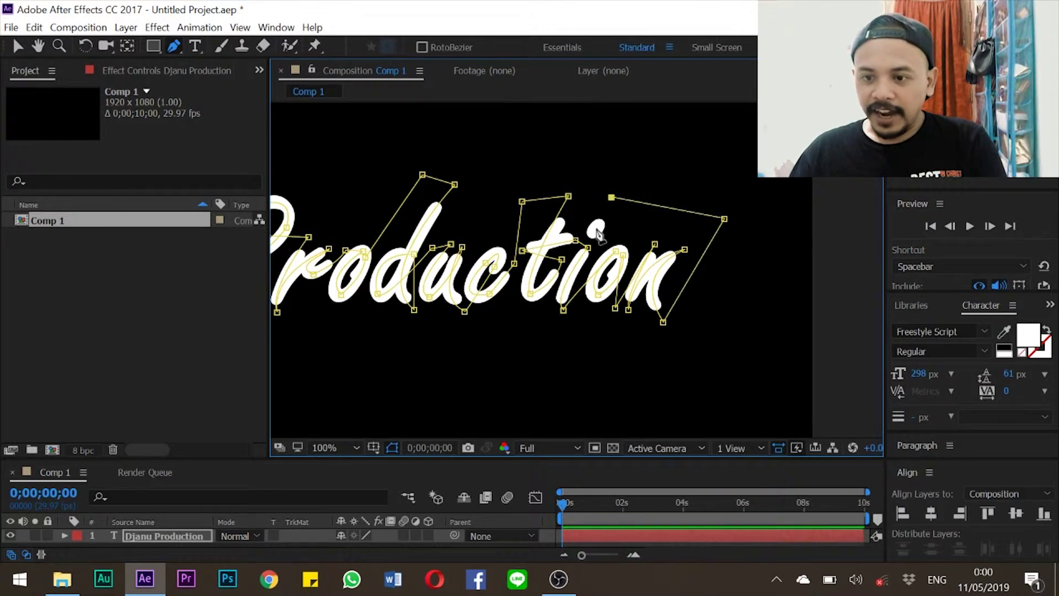
pyautogui.click(596, 227)
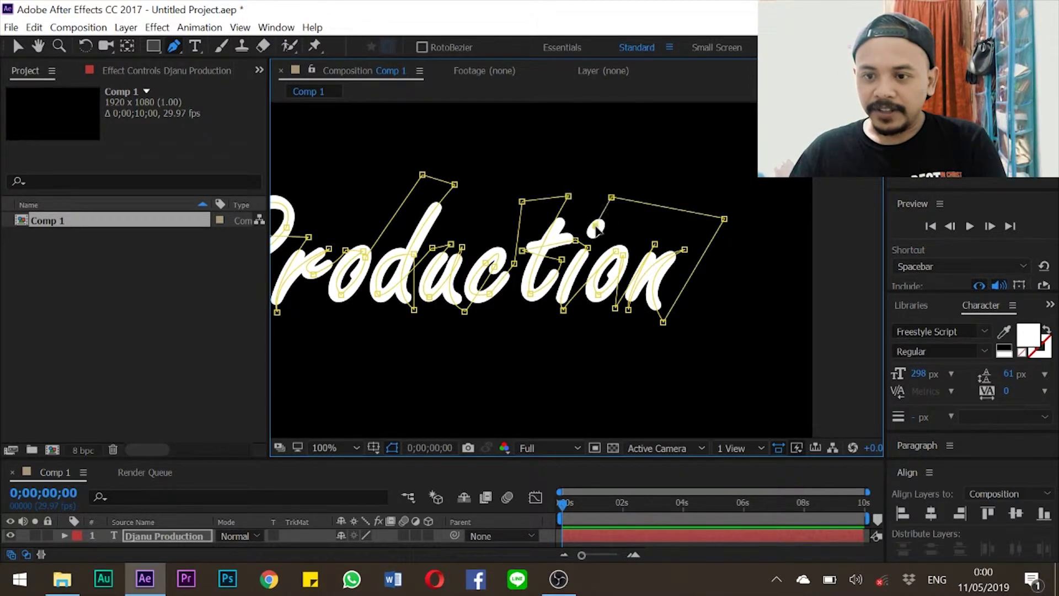
pyautogui.moveTo(595, 235); pyautogui.dragTo(604, 233)
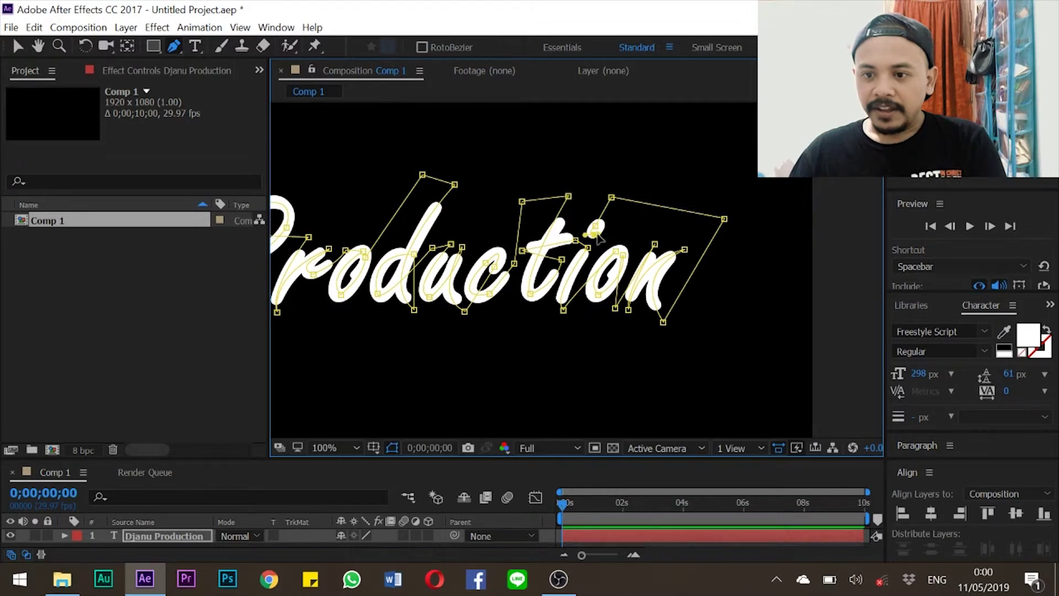
pyautogui.moveTo(591, 211)
pyautogui.mouseDown()
pyautogui.moveTo(569, 188)
pyautogui.moveTo(584, 196)
pyautogui.mouseUp()
# Arch the path back over the text to end around the dot of the j
pyautogui.press('space')
pyautogui.moveTo(364, 199); pyautogui.dragTo(483, 284)
pyautogui.click(647, 217)
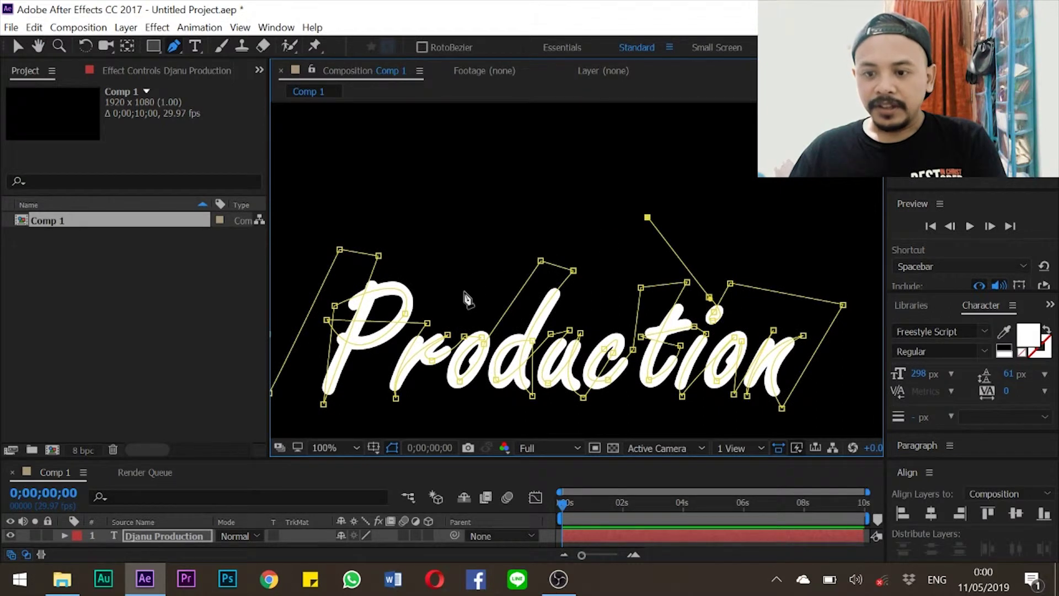
pyautogui.moveTo(397, 220); pyautogui.dragTo(697, 239)
pyautogui.click(605, 225)
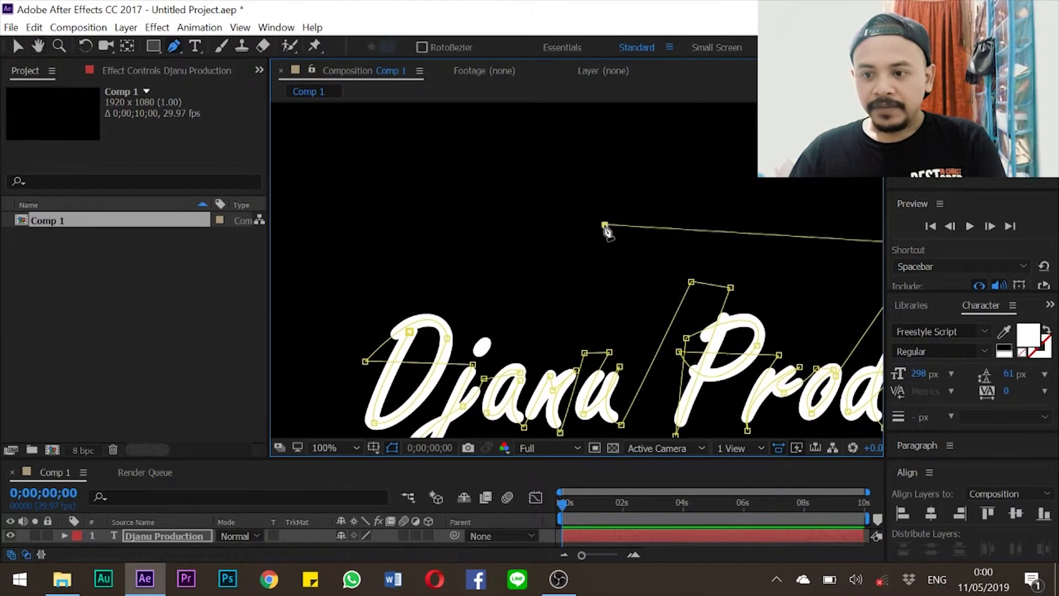
pyautogui.click(516, 337)
pyautogui.click(484, 350)
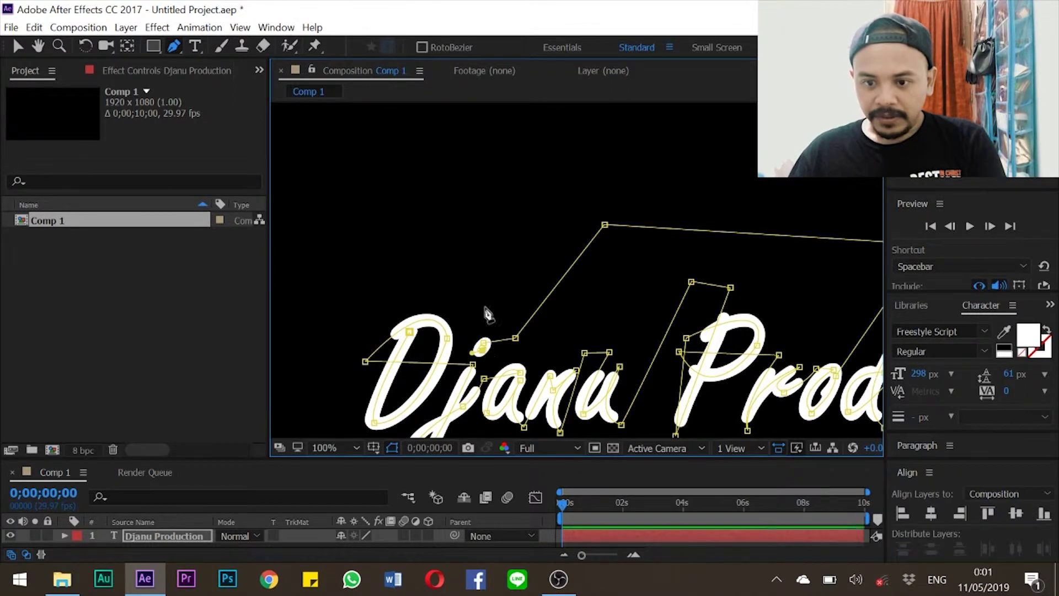
pyautogui.moveTo(477, 326)
pyautogui.mouseDown()
pyautogui.moveTo(464, 317)
pyautogui.moveTo(479, 321)
pyautogui.mouseUp()
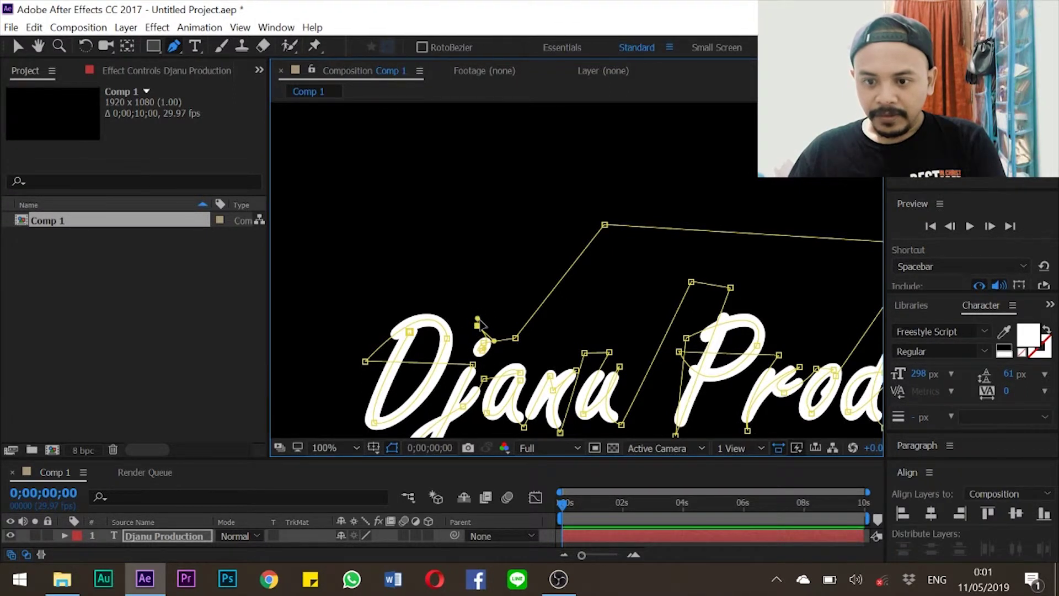
pyautogui.scroll(-4, 531, 325)
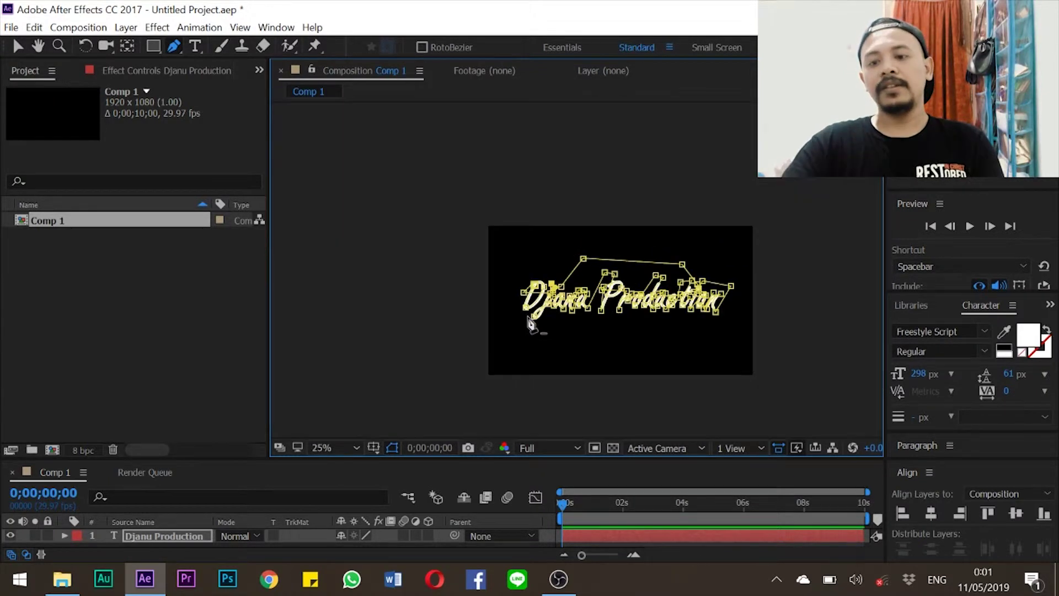
# Zoom the viewer to 50% and centre the fully traced Djanu Production title
pyautogui.scroll(2, 531, 326)
pyautogui.press('h')
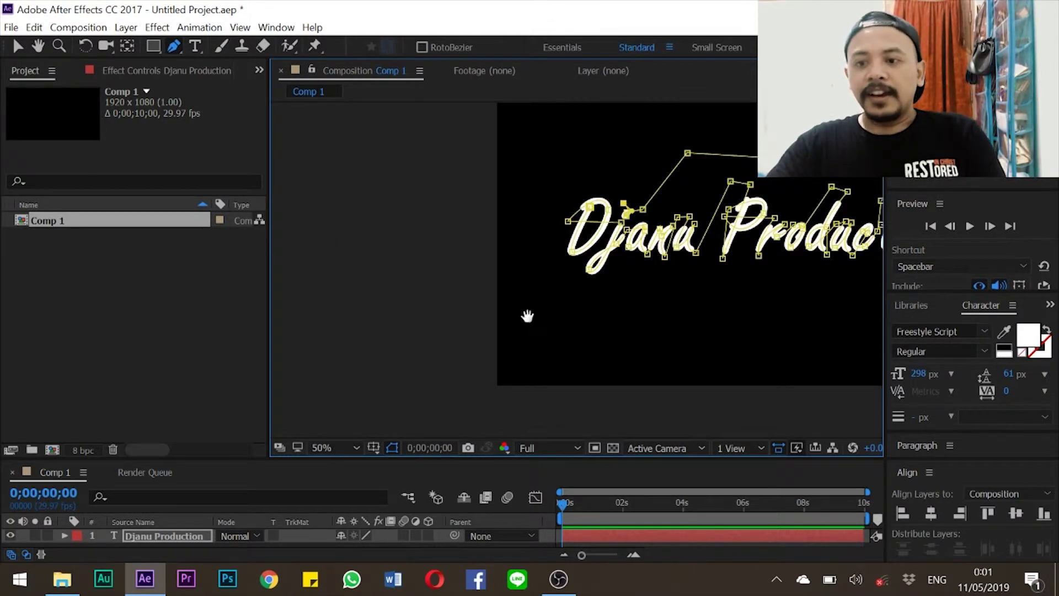
pyautogui.moveTo(714, 353); pyautogui.dragTo(489, 378)
pyautogui.press('g')
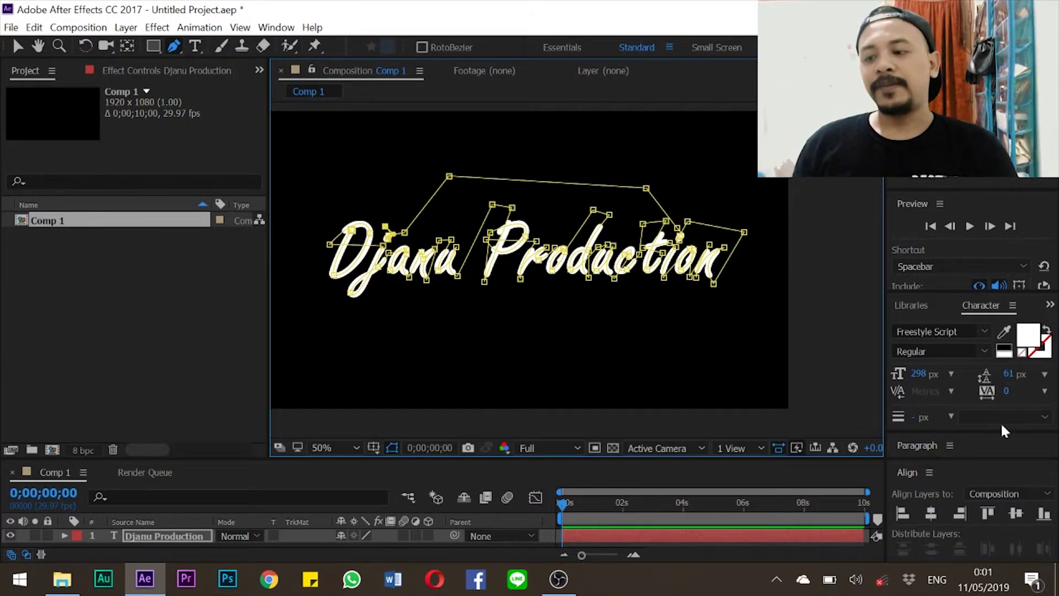
pyautogui.click(1052, 304)
# Search 'strok' in Effects & Presets and drop Stroke onto the Djanu Production layer
pyautogui.click(985, 325)
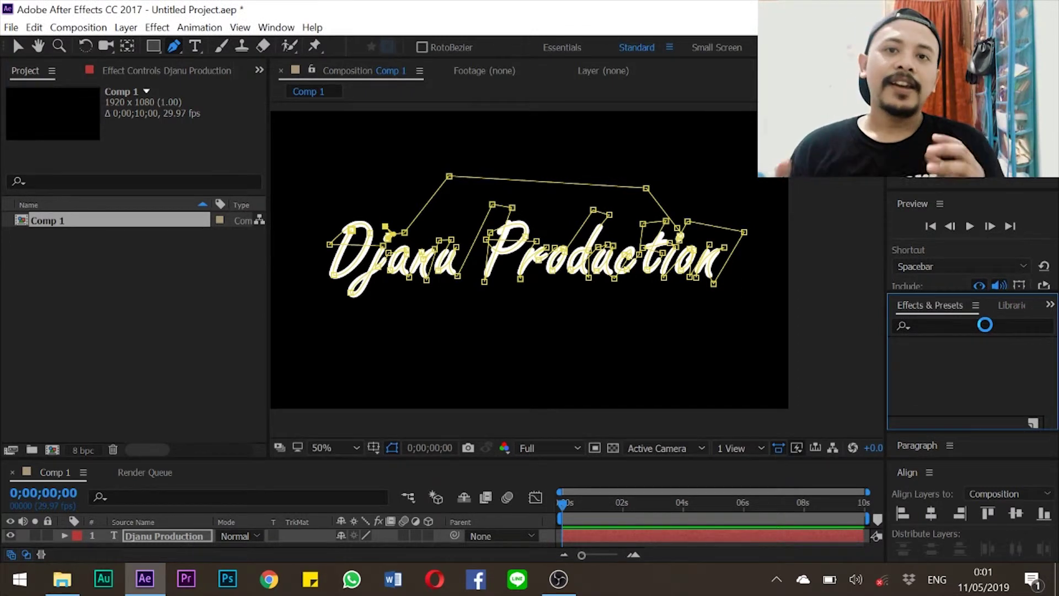
pyautogui.write('strok')
pyautogui.click(949, 380)
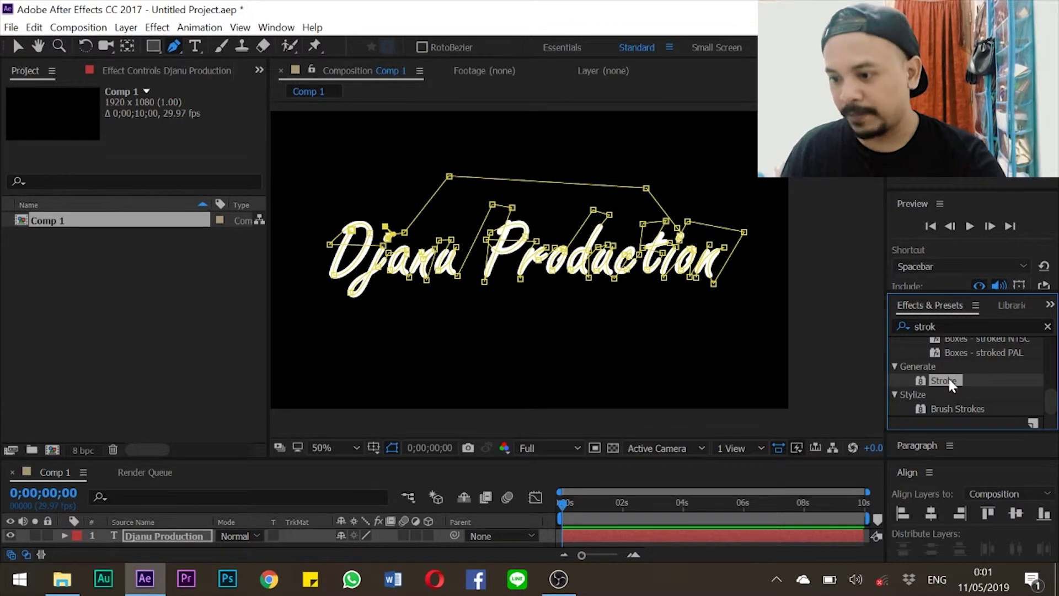
pyautogui.moveTo(949, 381)
pyautogui.mouseDown()
pyautogui.moveTo(769, 351)
pyautogui.moveTo(580, 276)
pyautogui.moveTo(526, 274)
pyautogui.mouseUp()
pyautogui.press('v')
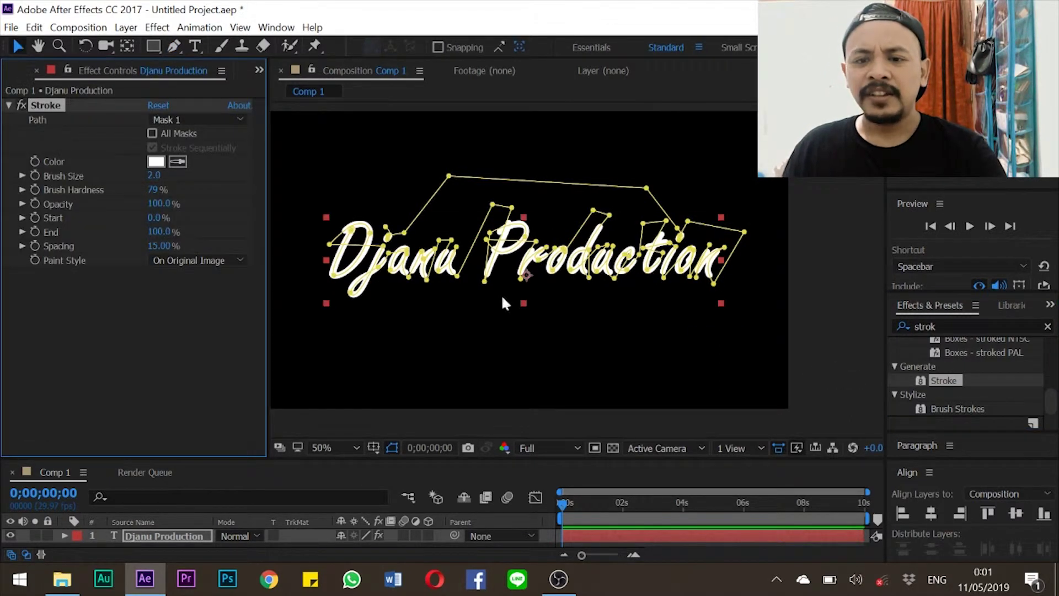
# Set the Stroke colour to pure red FF0000 and enlarge the brush size
pyautogui.click(156, 164)
pyautogui.moveTo(186, 140); pyautogui.dragTo(268, 19)
pyautogui.click(371, 48)
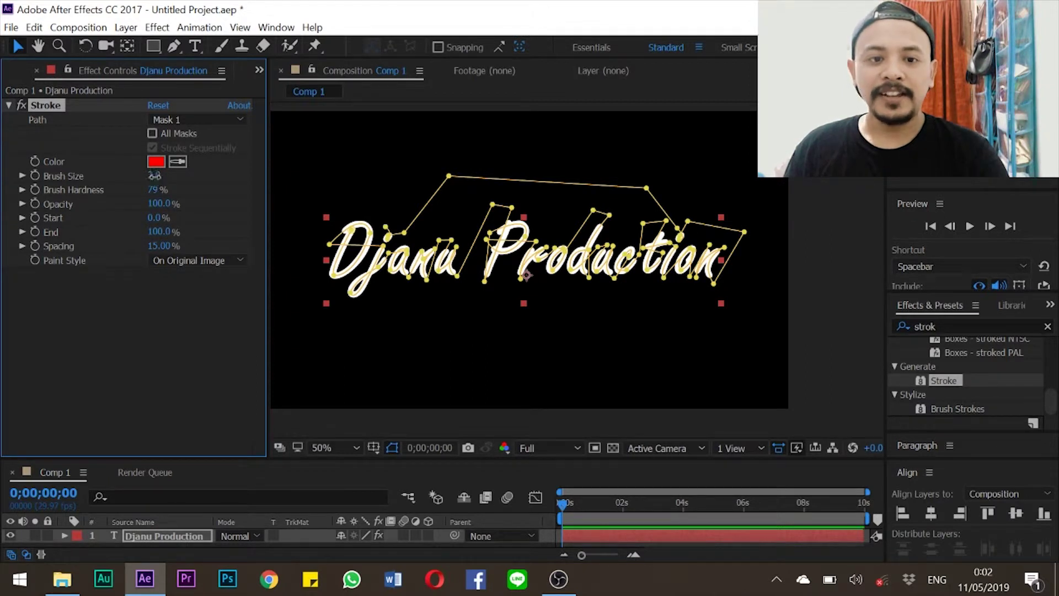
pyautogui.moveTo(157, 175); pyautogui.dragTo(298, 158)
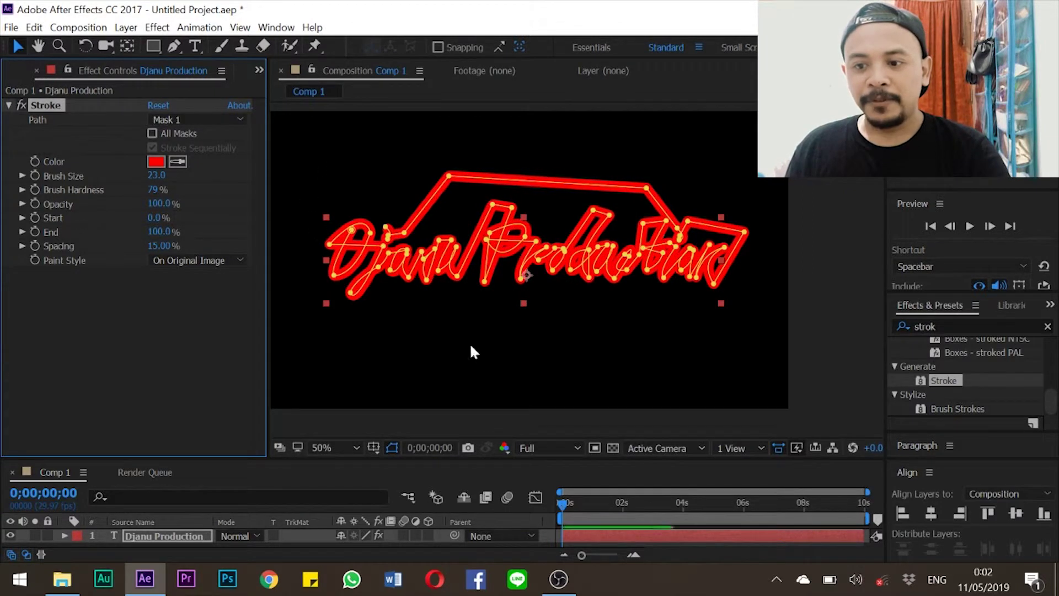
# Nudge the mask point atop the P at 100% and settle brush size at 24.2
pyautogui.press('.')
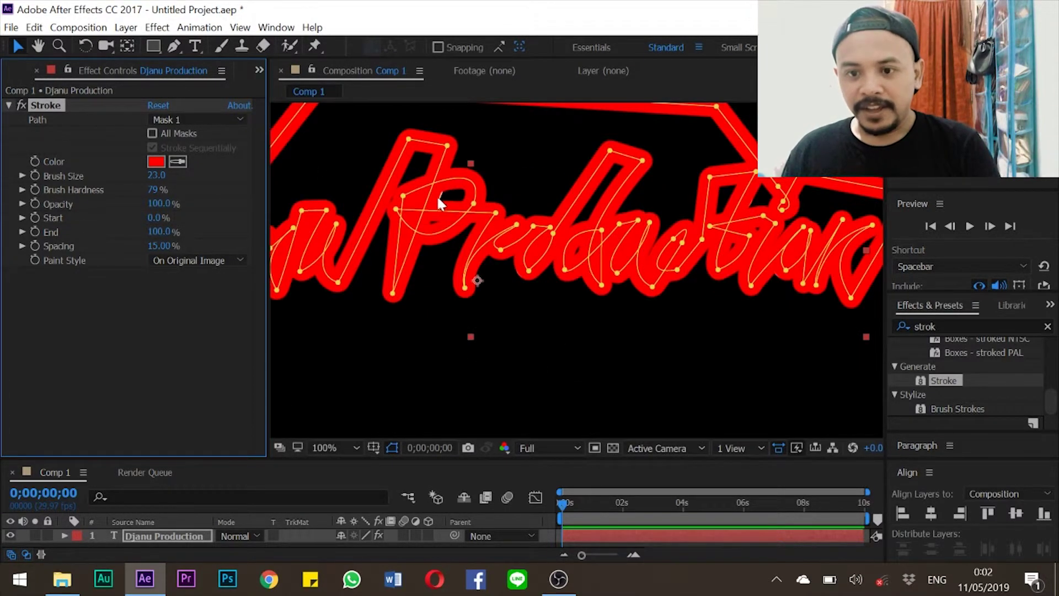
pyautogui.moveTo(446, 149); pyautogui.dragTo(454, 150)
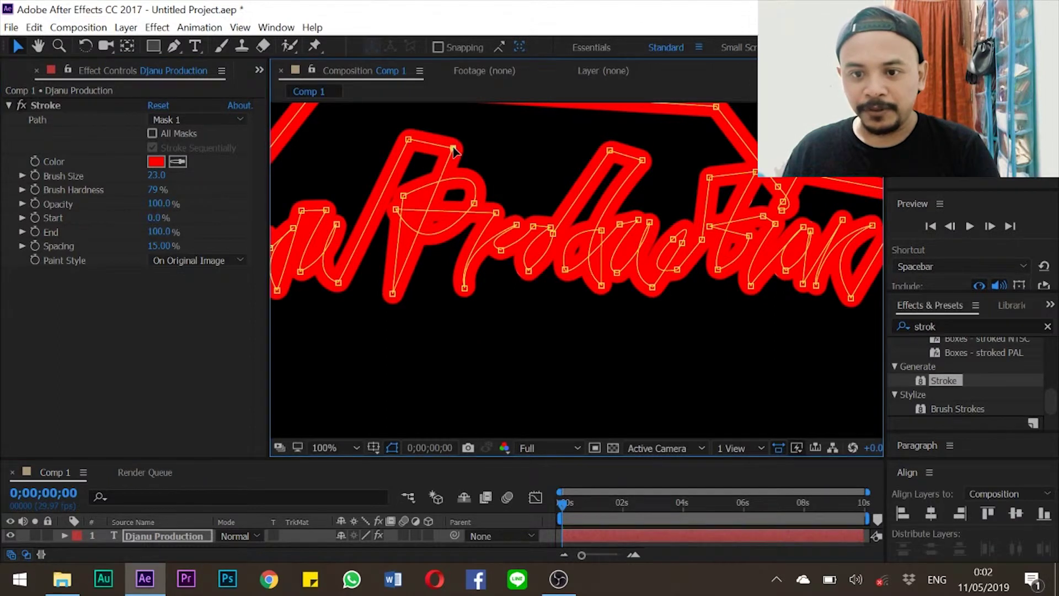
pyautogui.press('space')
pyautogui.moveTo(769, 356); pyautogui.dragTo(715, 322)
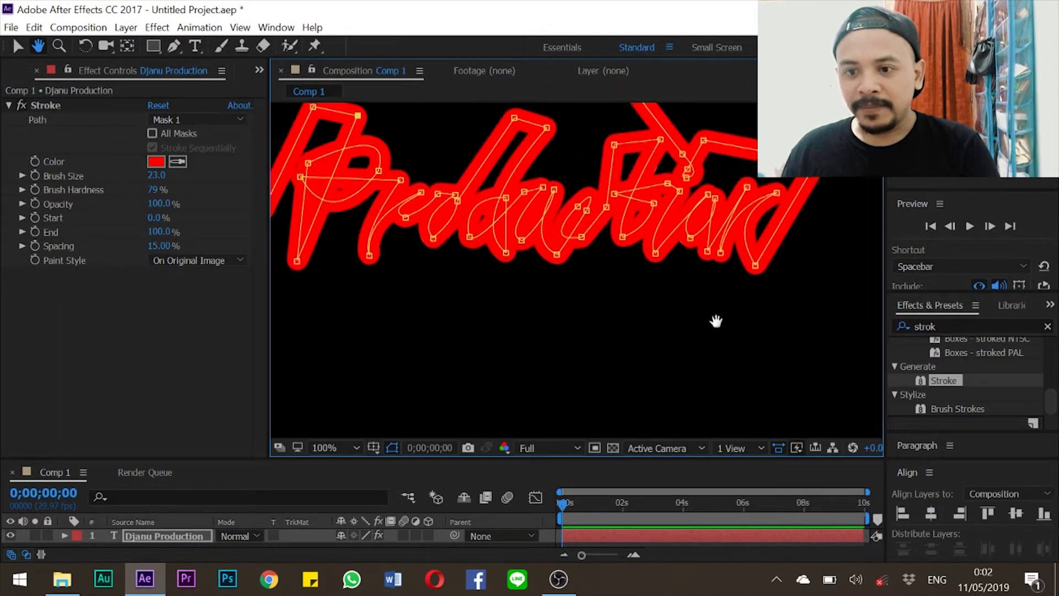
pyautogui.moveTo(380, 282); pyautogui.dragTo(402, 293)
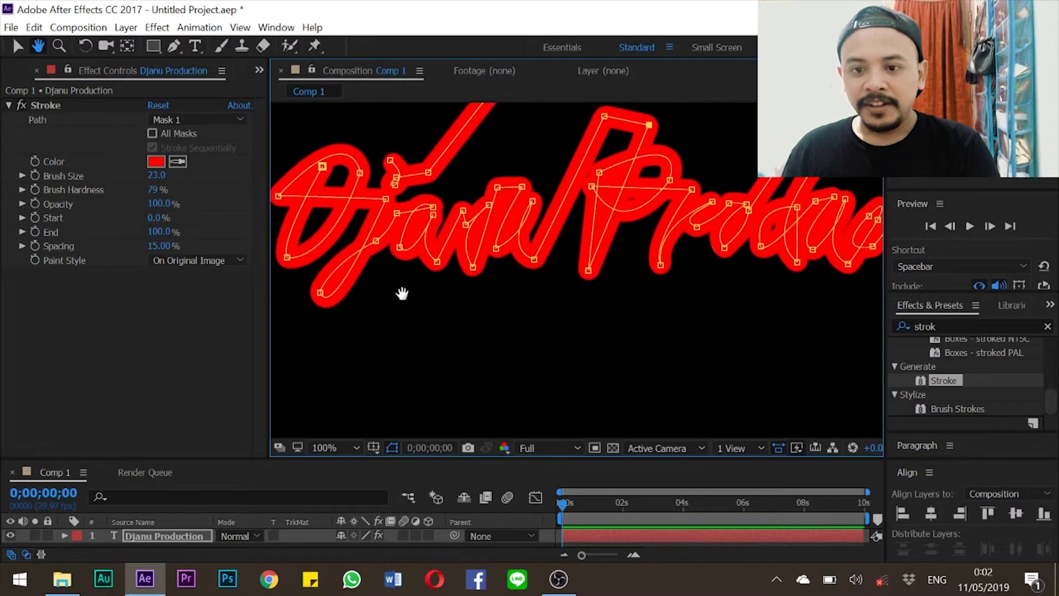
pyautogui.scroll(-1, 581, 283)
pyautogui.moveTo(720, 319); pyautogui.dragTo(637, 322)
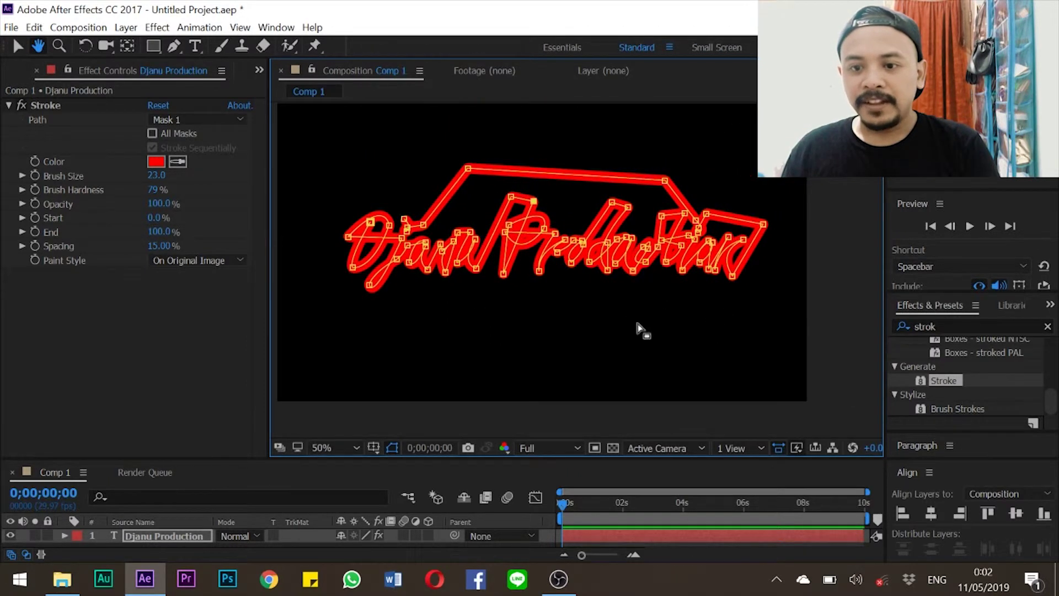
pyautogui.moveTo(157, 176)
pyautogui.mouseDown()
pyautogui.moveTo(112, 183)
pyautogui.moveTo(481, 276)
pyautogui.mouseUp()
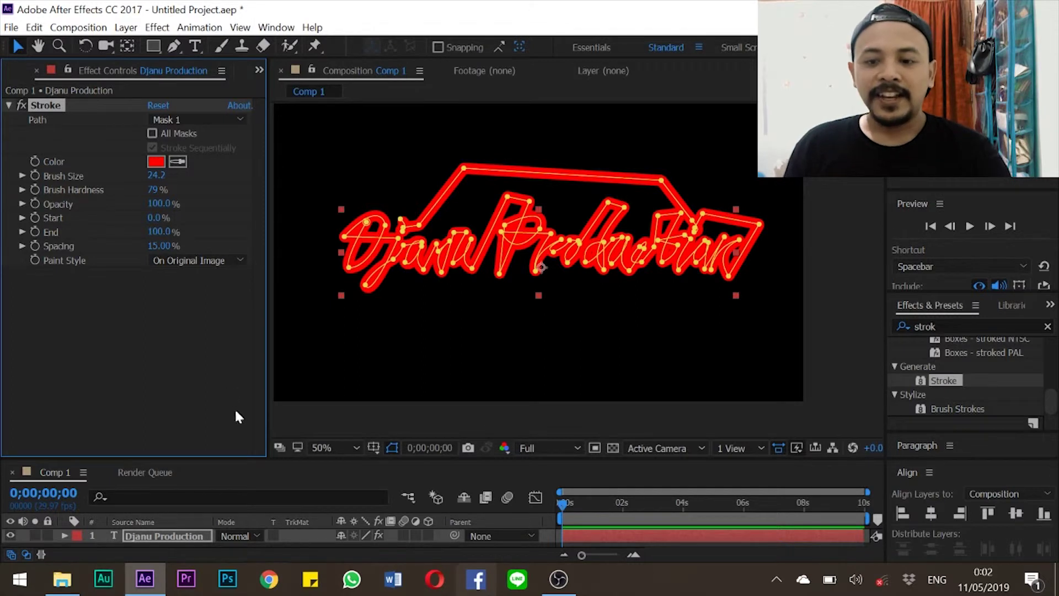
# Scrub the red stroke's End value down to test how it erases the mask path
pyautogui.moveTo(153, 238)
pyautogui.mouseDown()
pyautogui.moveTo(64, 235)
pyautogui.moveTo(216, 227)
pyautogui.mouseUp()
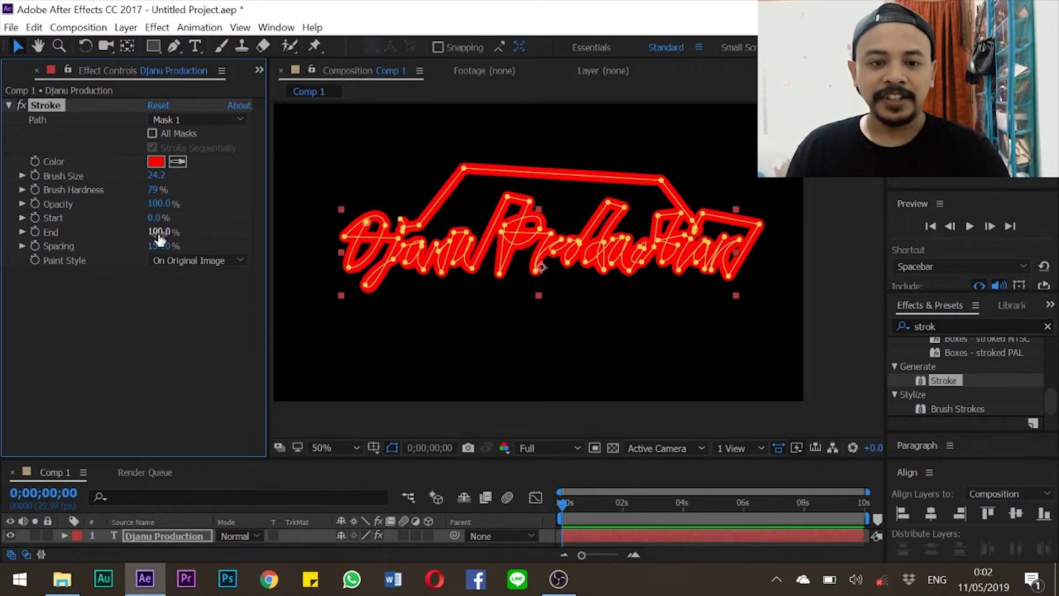
pyautogui.click(197, 259)
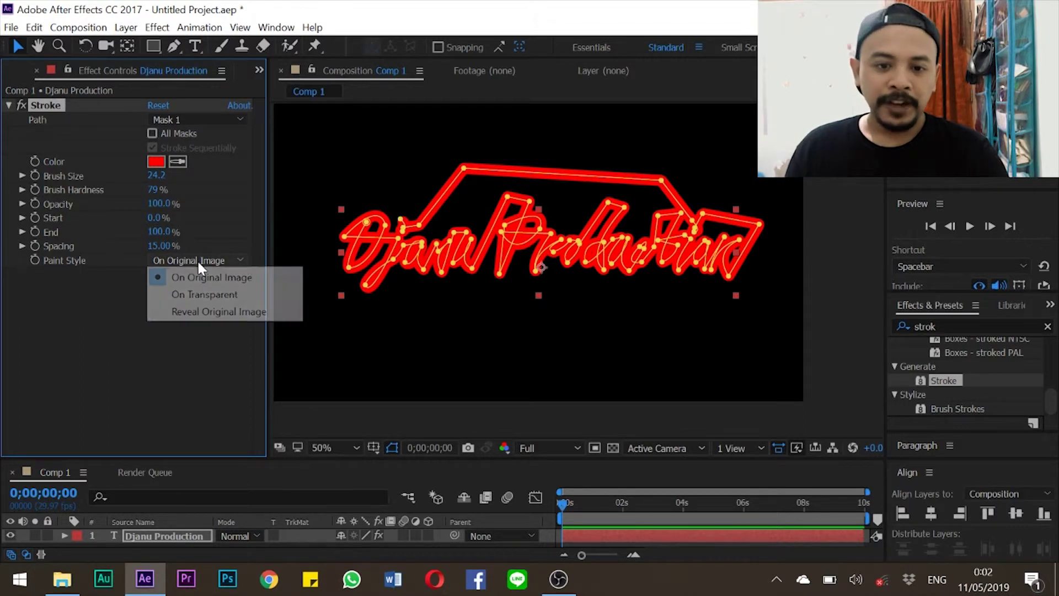
# Switch the Stroke paint style to Reveal Original Image and test End from 0% to 100%
pyautogui.click(210, 313)
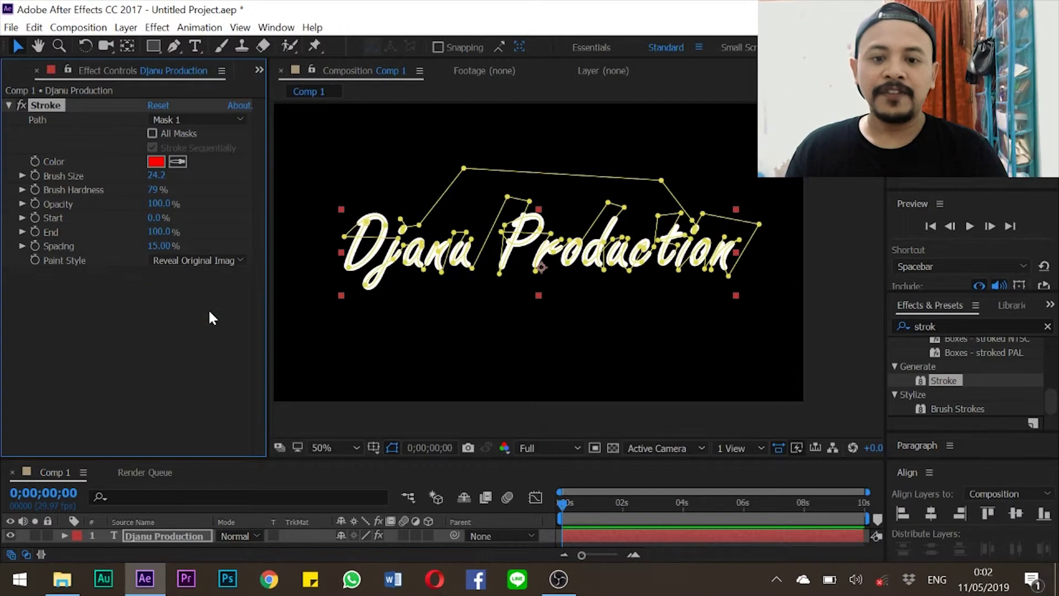
pyautogui.moveTo(164, 237); pyautogui.dragTo(71, 243)
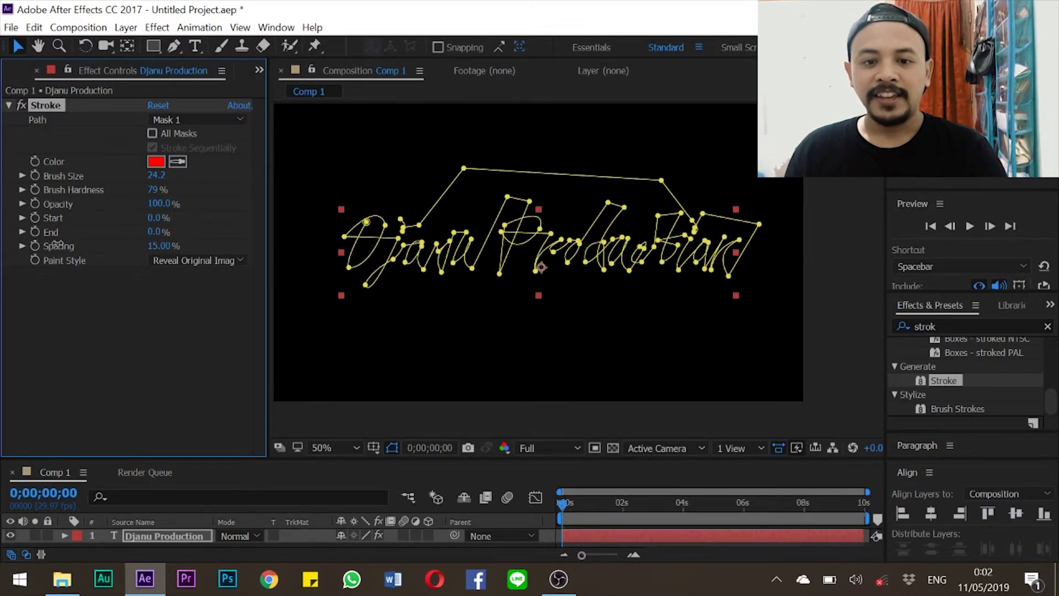
pyautogui.moveTo(149, 234); pyautogui.dragTo(591, 503)
# In an enlarged timeline, set an End keyframe at 100% around 1;03
pyautogui.moveTo(622, 462); pyautogui.dragTo(600, 369)
pyautogui.moveTo(567, 419); pyautogui.dragTo(597, 421)
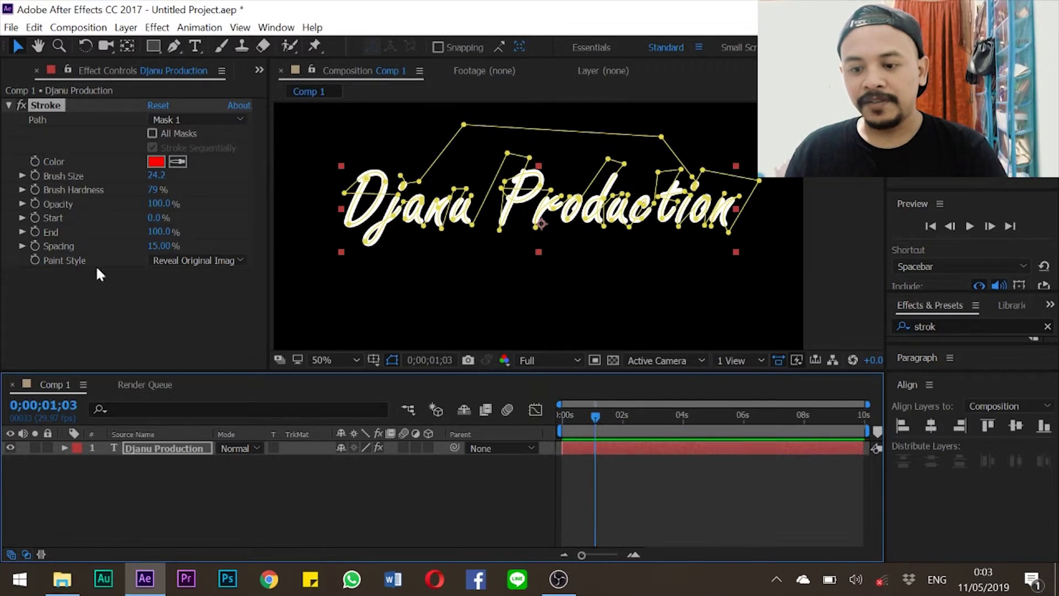
pyautogui.click(30, 229)
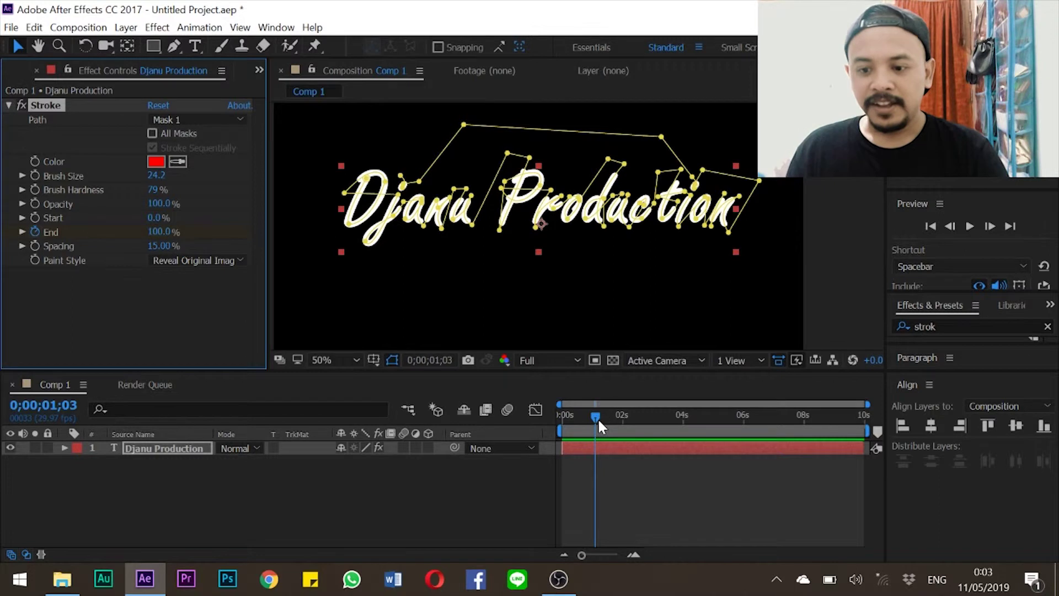
# Set End to 0% at the composition start and preview the write-on animation
pyautogui.moveTo(598, 419); pyautogui.dragTo(560, 421)
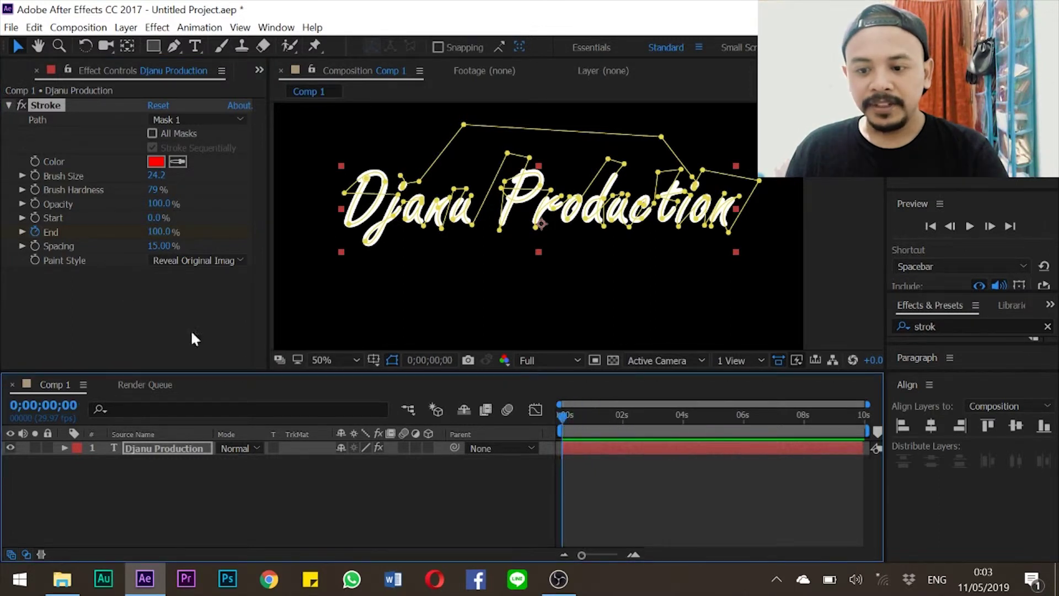
pyautogui.moveTo(158, 232); pyautogui.dragTo(11, 234)
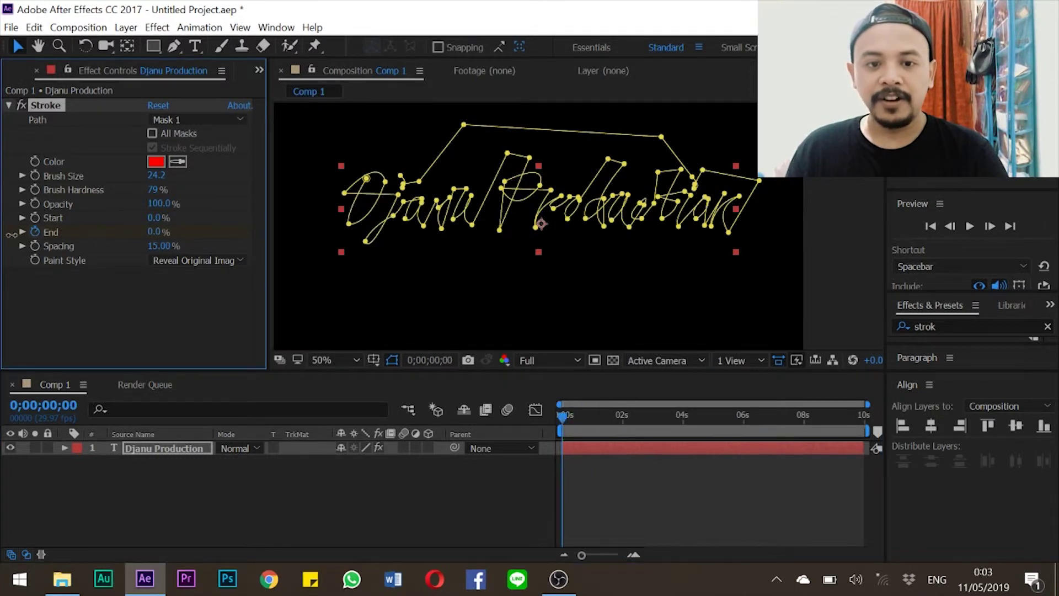
pyautogui.click(563, 416)
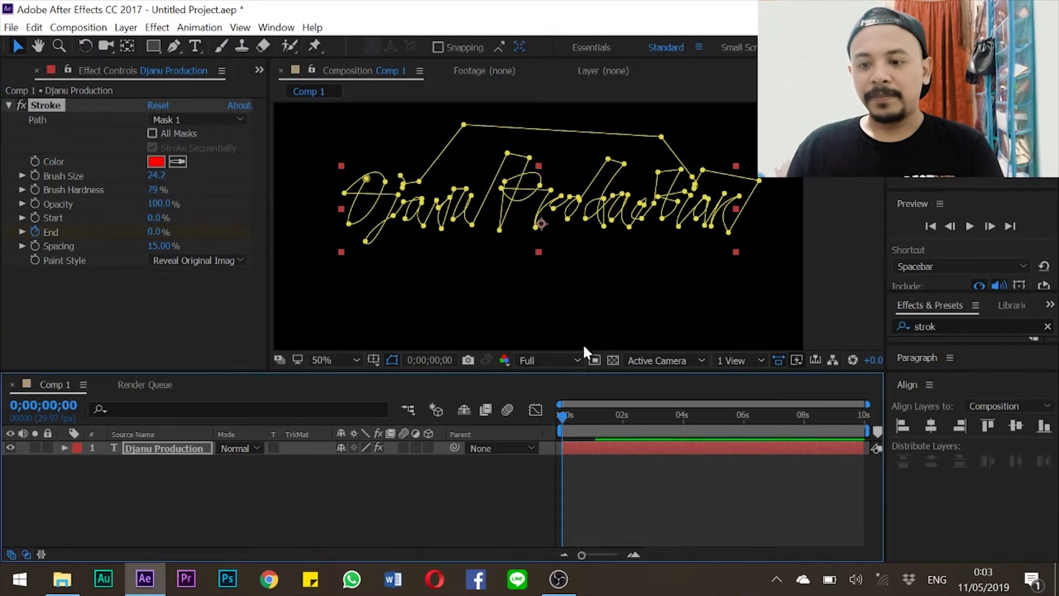
pyautogui.scroll(2, 591, 335)
pyautogui.scroll(-2, 591, 335)
pyautogui.press('space')
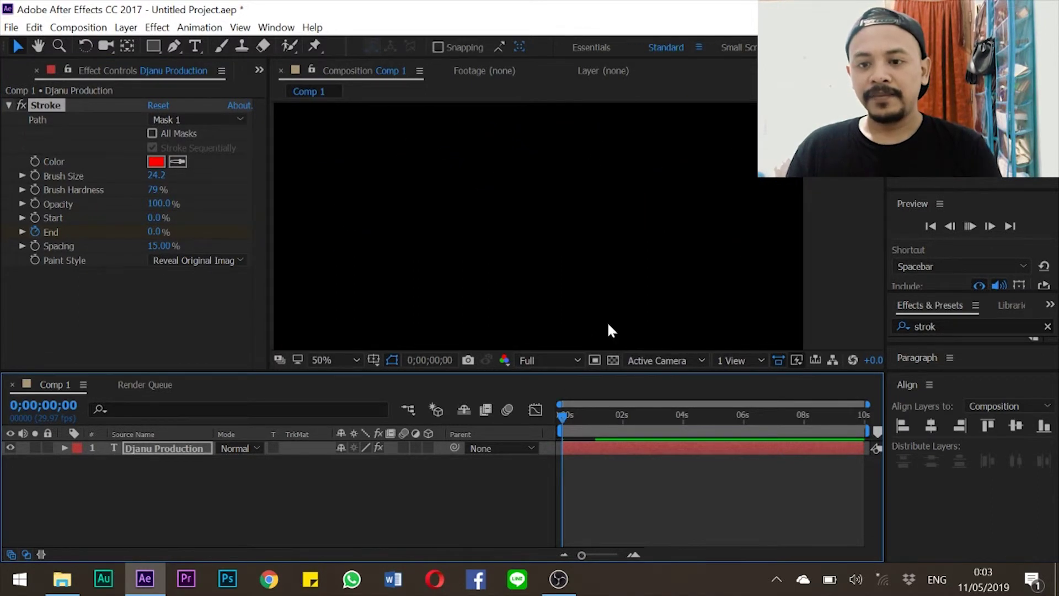
pyautogui.press('space')
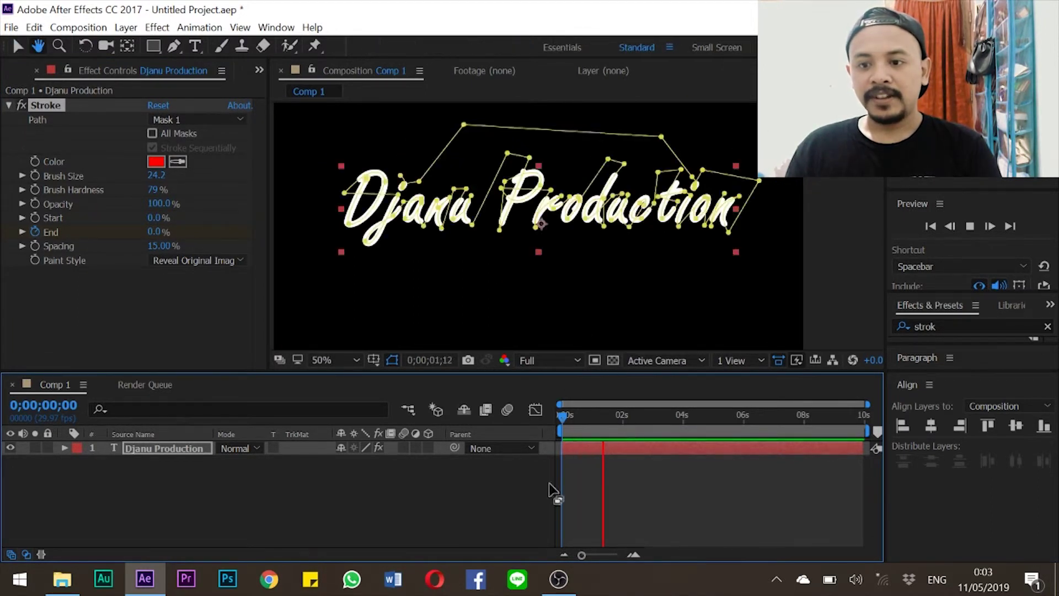
# Show the text layer's Stroke properties and move the 100% End keyframe to about 3.5 seconds
pyautogui.click(65, 448)
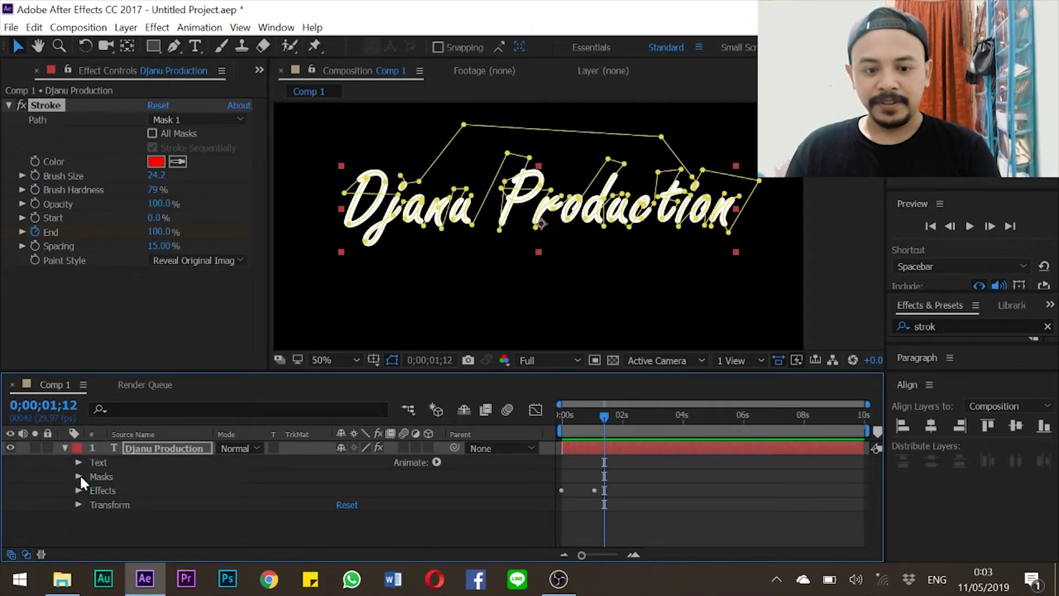
pyautogui.click(79, 491)
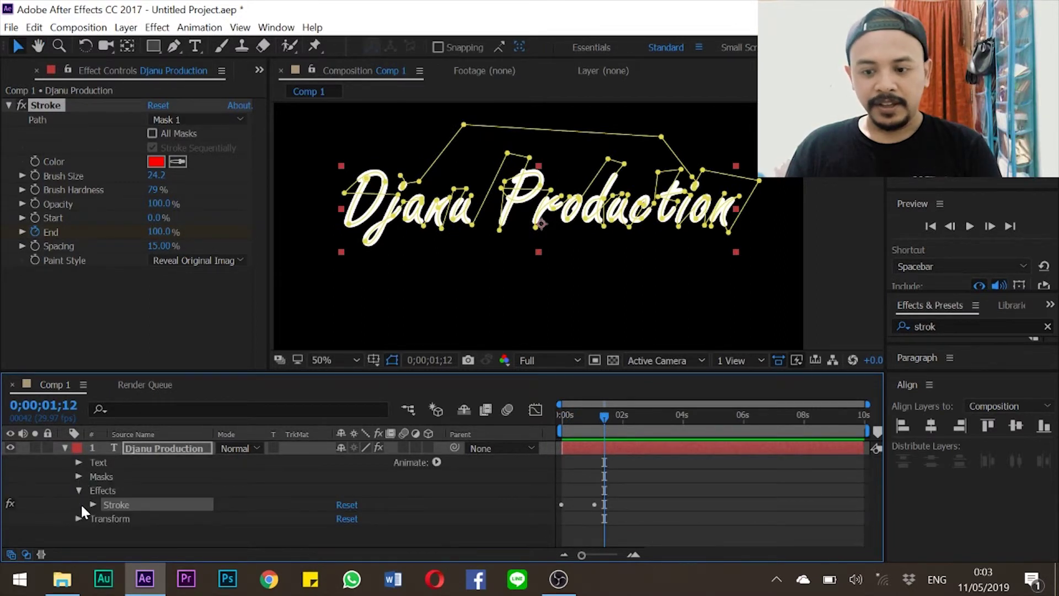
pyautogui.click(93, 504)
pyautogui.scroll(-4, 607, 534)
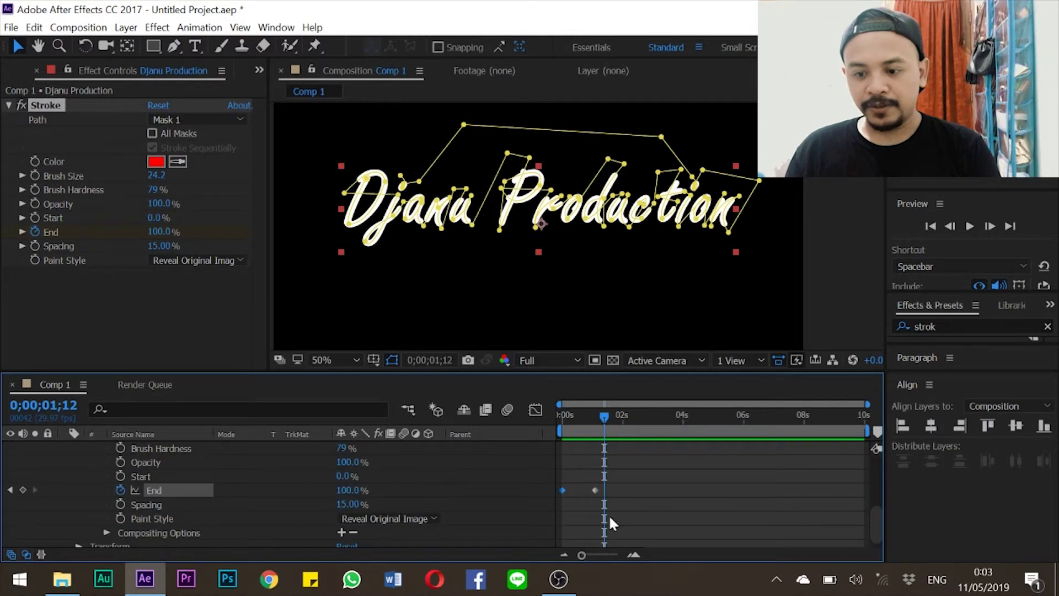
pyautogui.moveTo(606, 484); pyautogui.dragTo(670, 483)
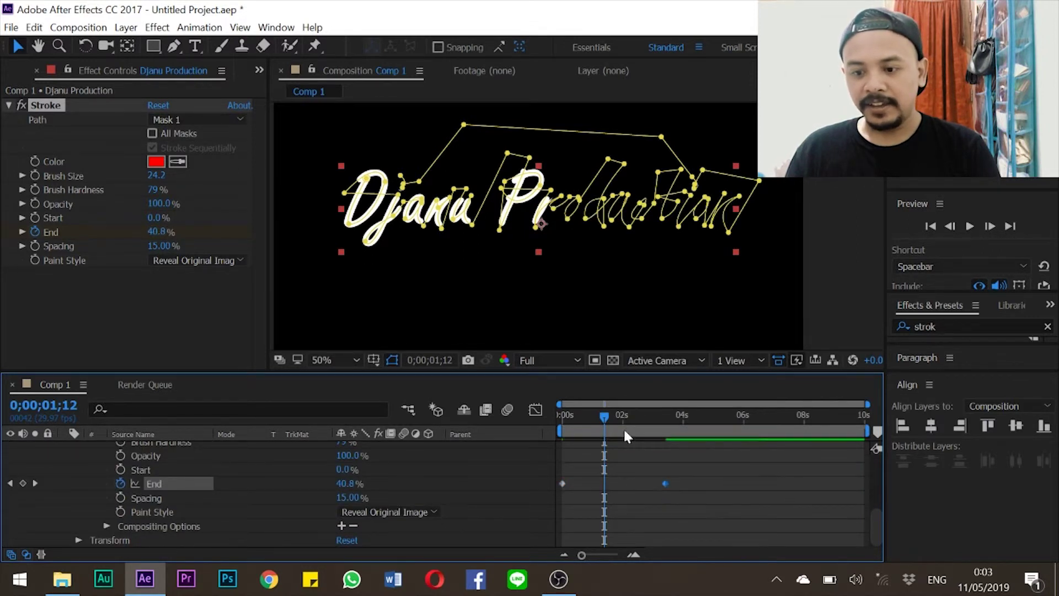
pyautogui.moveTo(605, 416); pyautogui.dragTo(555, 412)
# Preview the slower write-on from the start with a shortened work area
pyautogui.press('space')
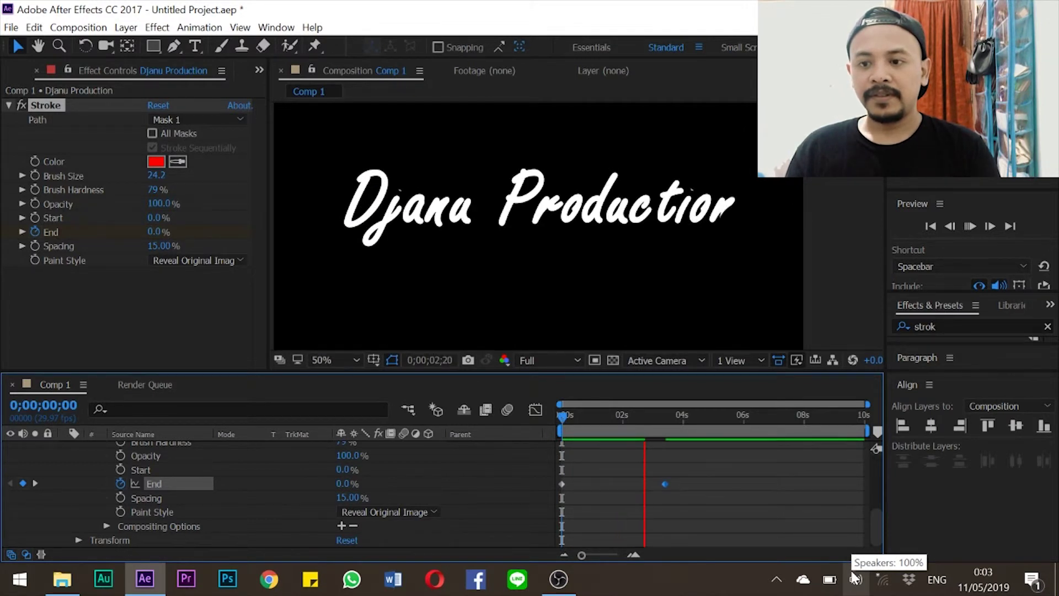
pyautogui.moveTo(867, 431)
pyautogui.mouseDown()
pyautogui.moveTo(685, 431)
pyautogui.moveTo(869, 431)
pyautogui.mouseUp()
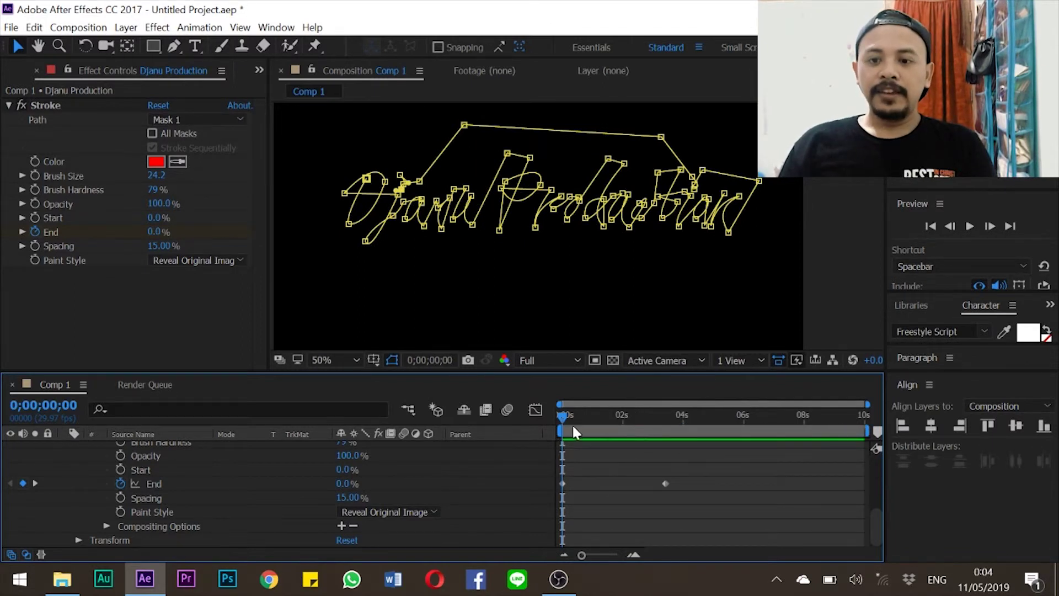
pyautogui.moveTo(565, 418); pyautogui.dragTo(662, 411)
pyautogui.press('Home')
pyautogui.press('space')
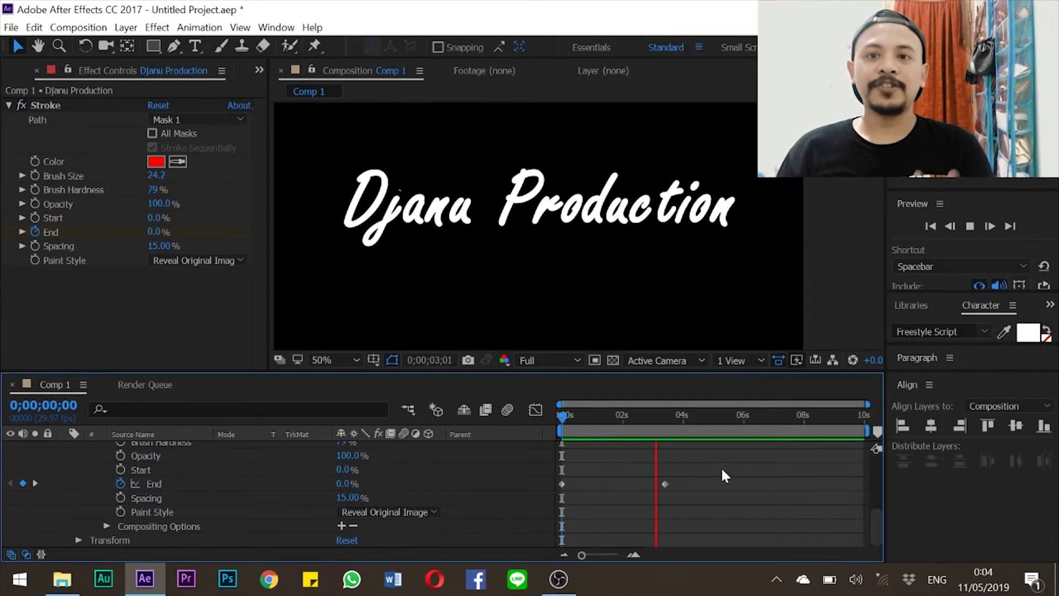
pyautogui.press('space')
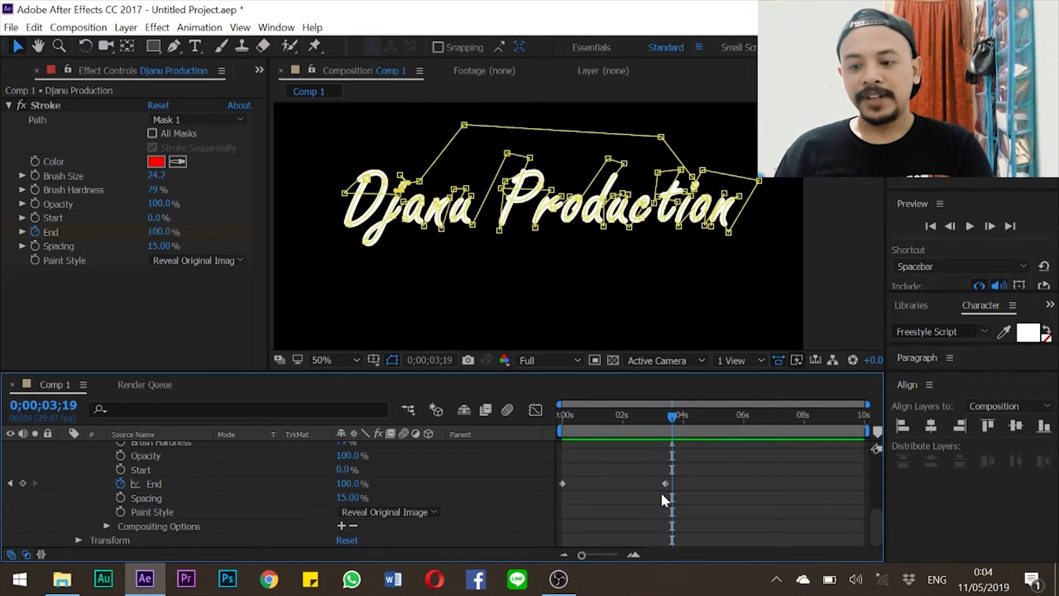
# Move the final End keyframe to 0;00;01;28 (98.3%) and trim the work area to about 3 seconds
pyautogui.moveTo(666, 484); pyautogui.dragTo(628, 484)
pyautogui.moveTo(626, 415); pyautogui.dragTo(578, 430)
pyautogui.press('space')
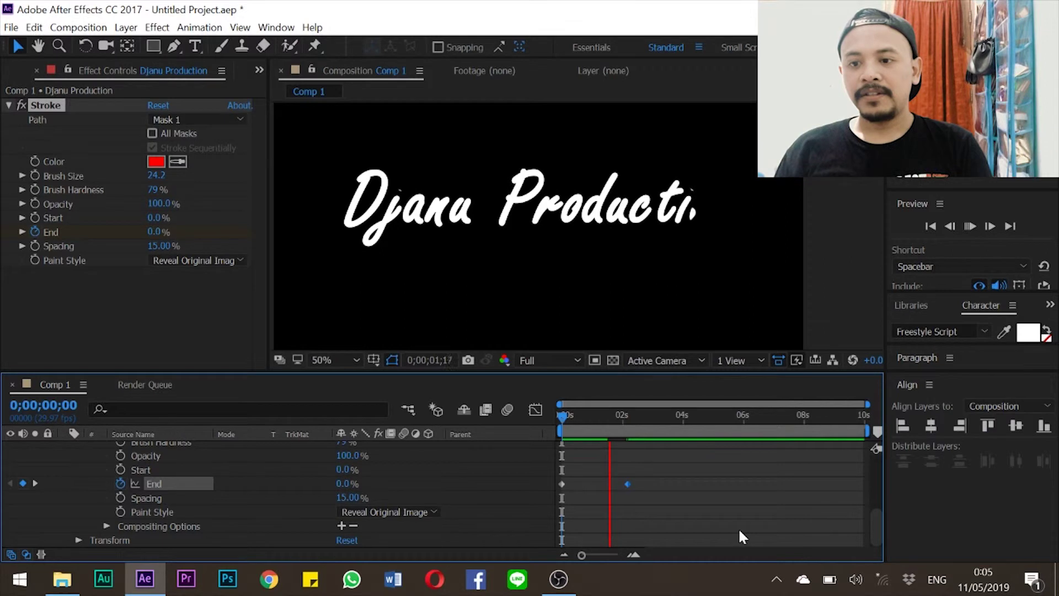
pyautogui.press('space')
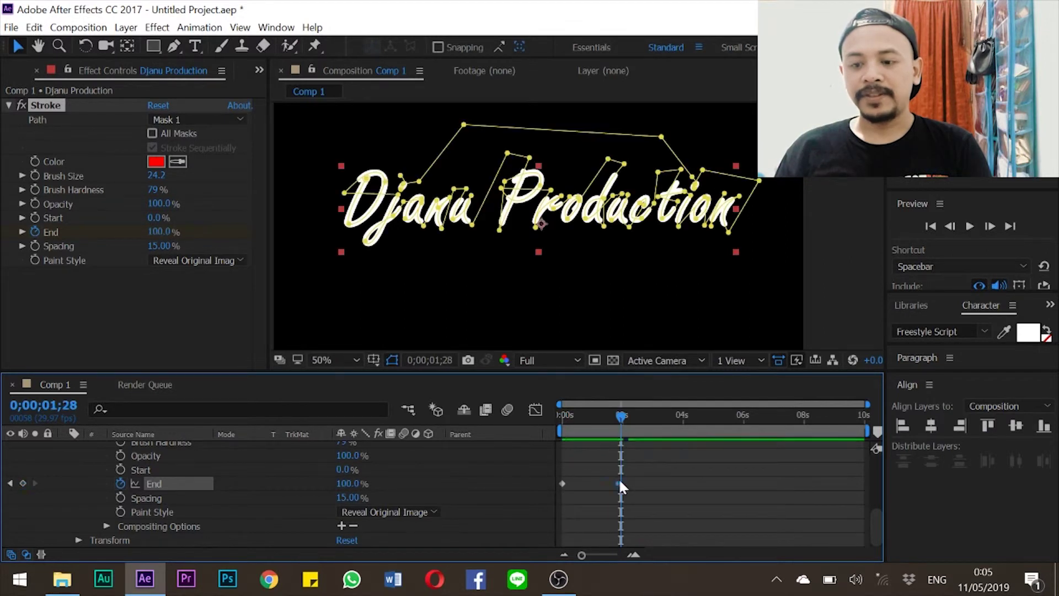
pyautogui.moveTo(619, 482); pyautogui.dragTo(622, 482)
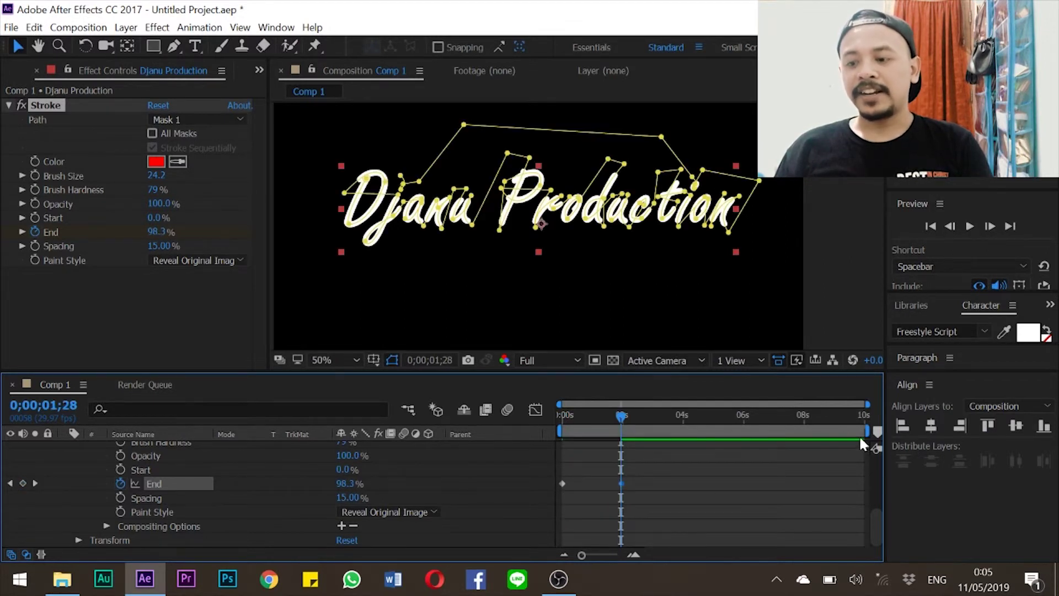
pyautogui.moveTo(871, 431); pyautogui.dragTo(653, 432)
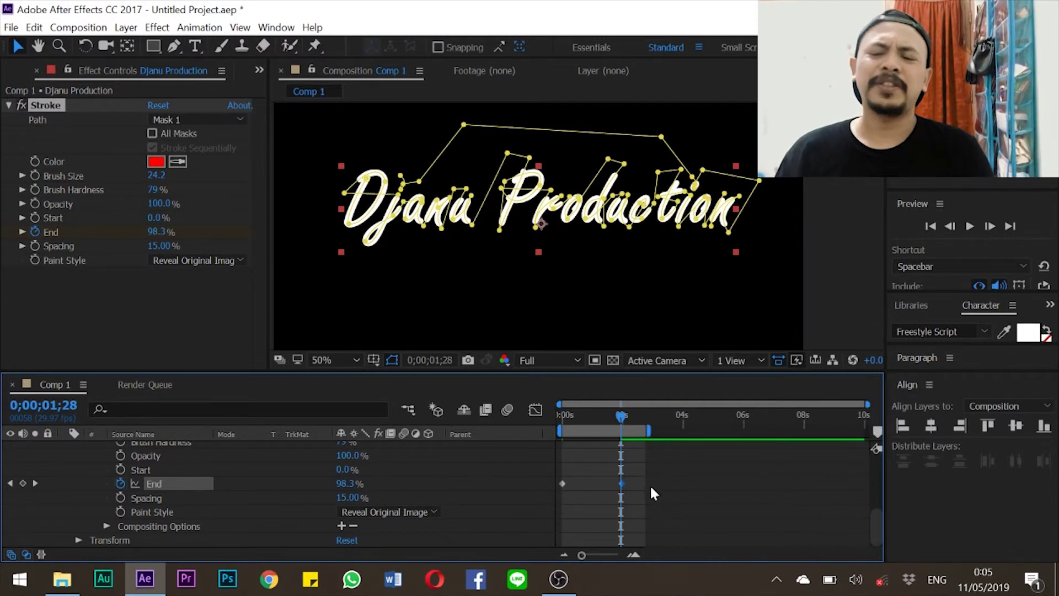
# Extend the work area slightly, preview it, and add Comp 1 to the Render Queue with Ctrl+M
pyautogui.moveTo(649, 433); pyautogui.dragTo(657, 432)
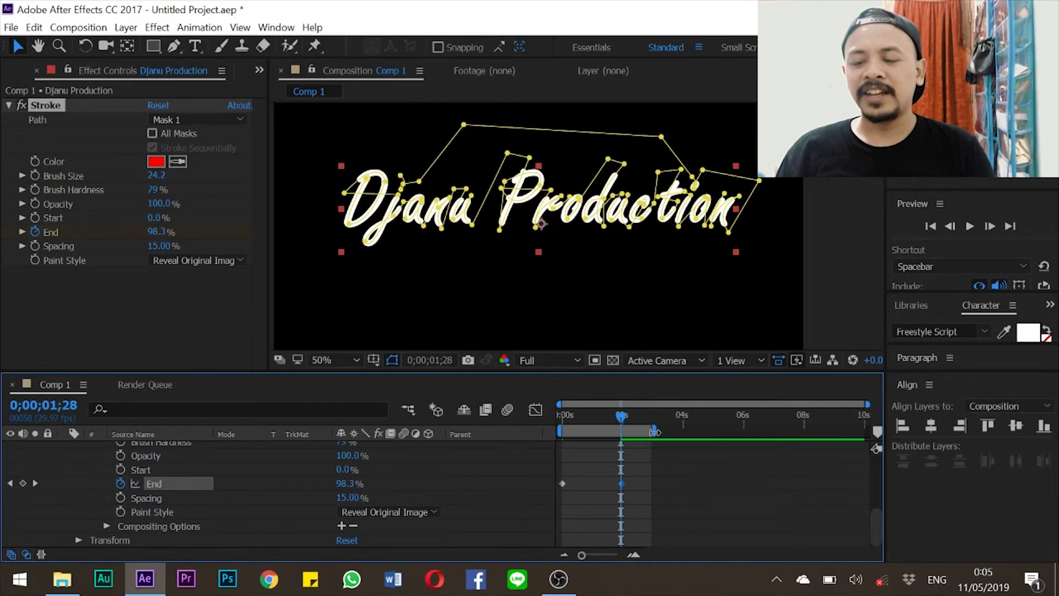
pyautogui.press('space')
pyautogui.moveTo(618, 420)
pyautogui.mouseDown()
pyautogui.moveTo(640, 416)
pyautogui.moveTo(607, 422)
pyautogui.mouseUp()
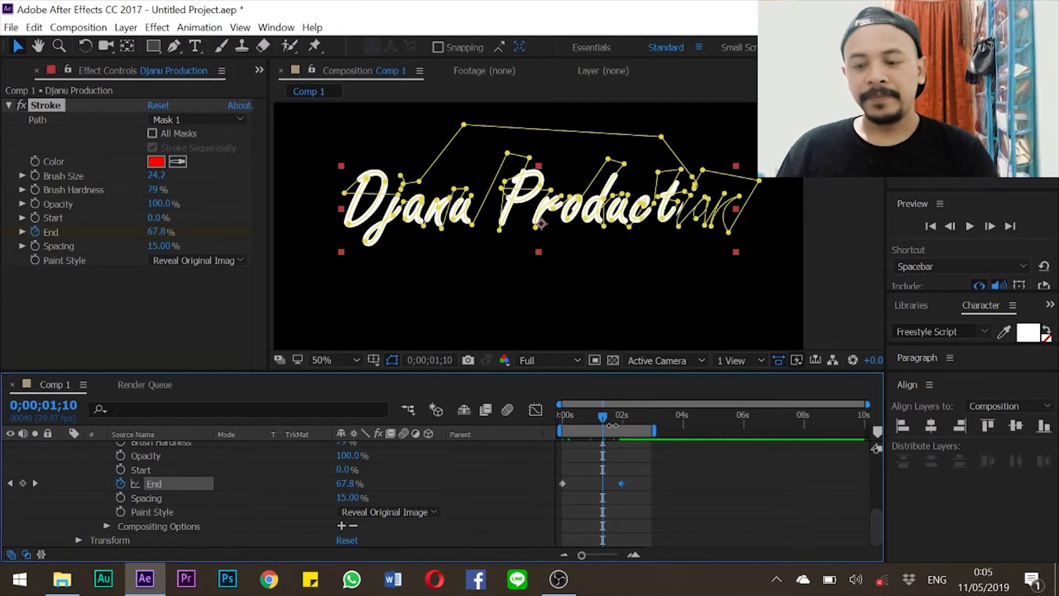
pyautogui.hotkey('ctrl', 'm')
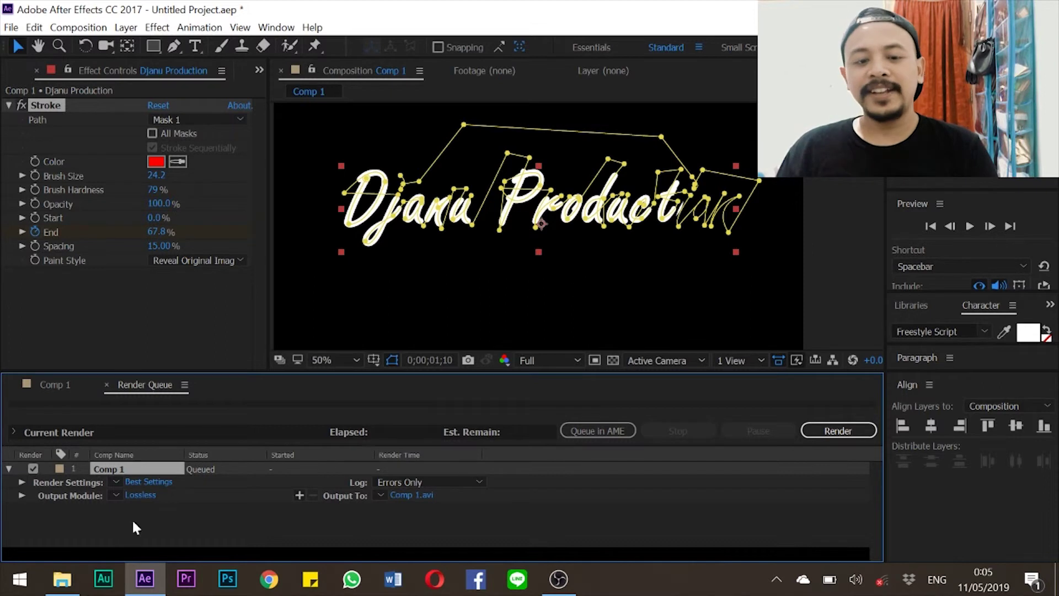
# Set Comp 1's output module to QuickTime format with RGB + Alpha channels
pyautogui.click(141, 494)
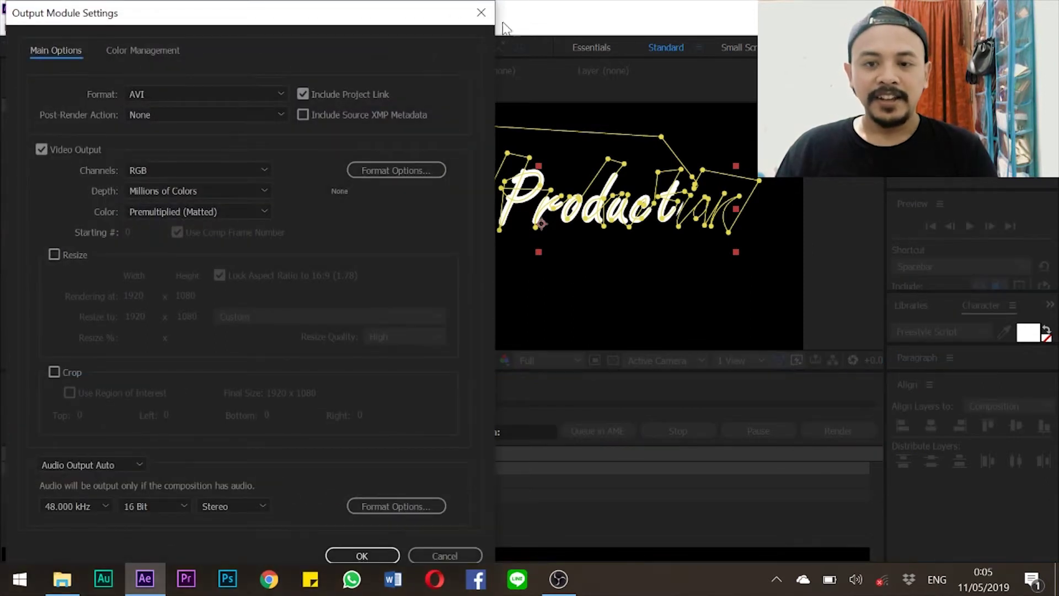
pyautogui.click(481, 12)
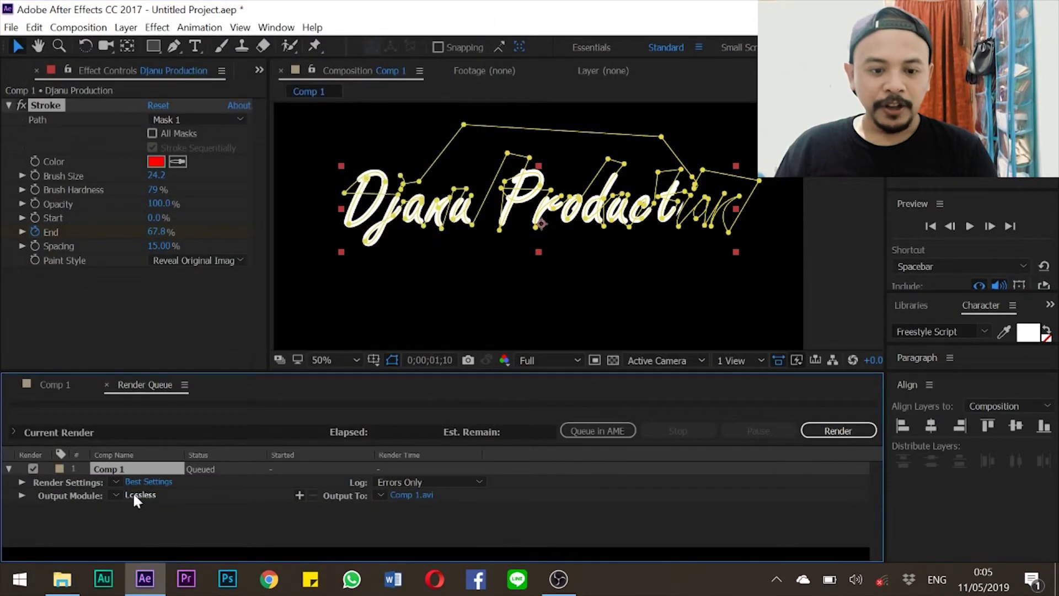
pyautogui.click(138, 493)
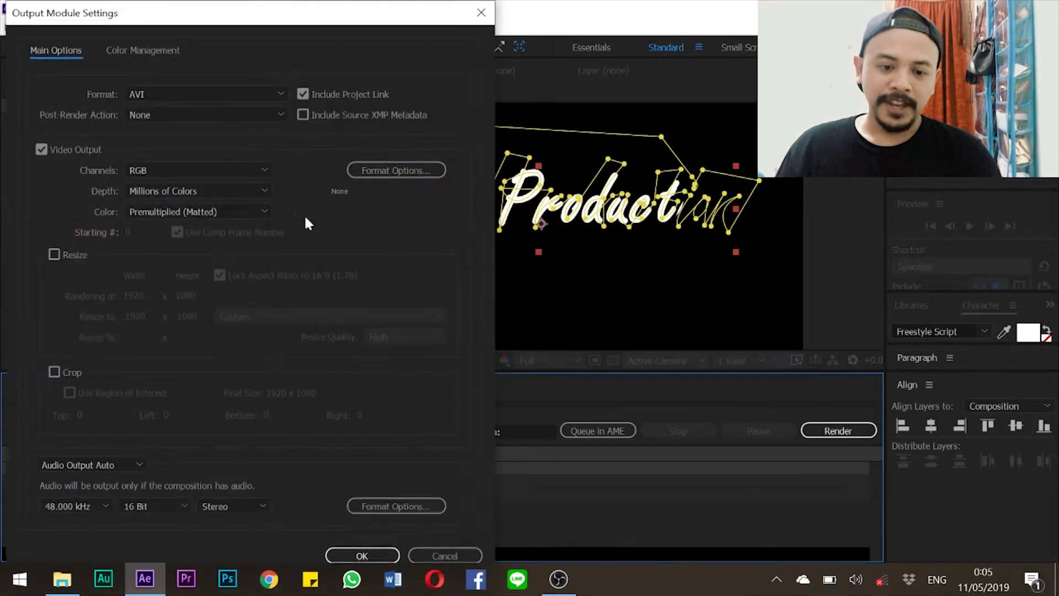
pyautogui.click(278, 95)
pyautogui.click(165, 266)
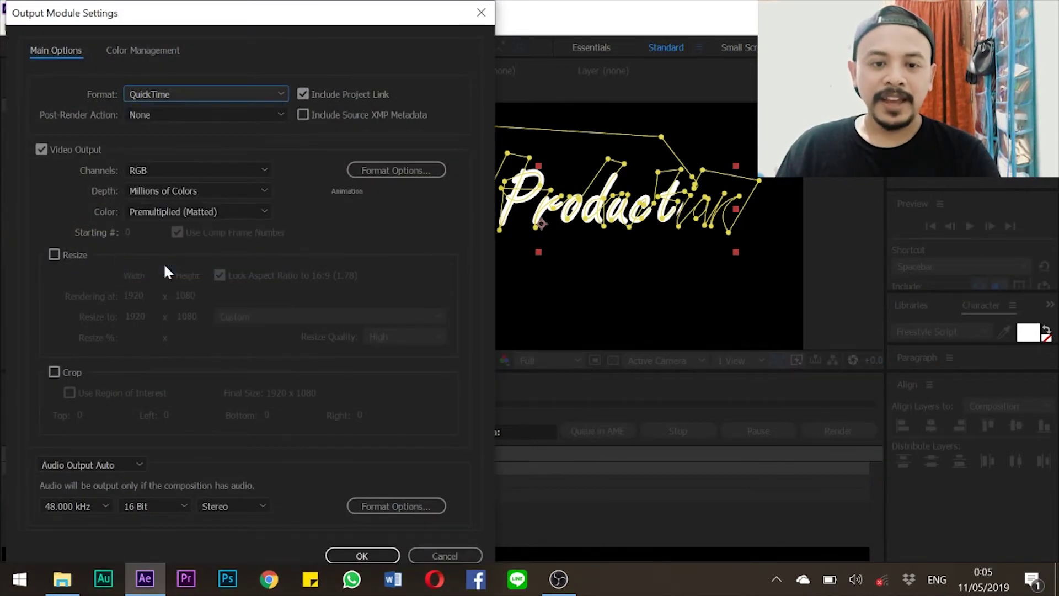
pyautogui.click(173, 171)
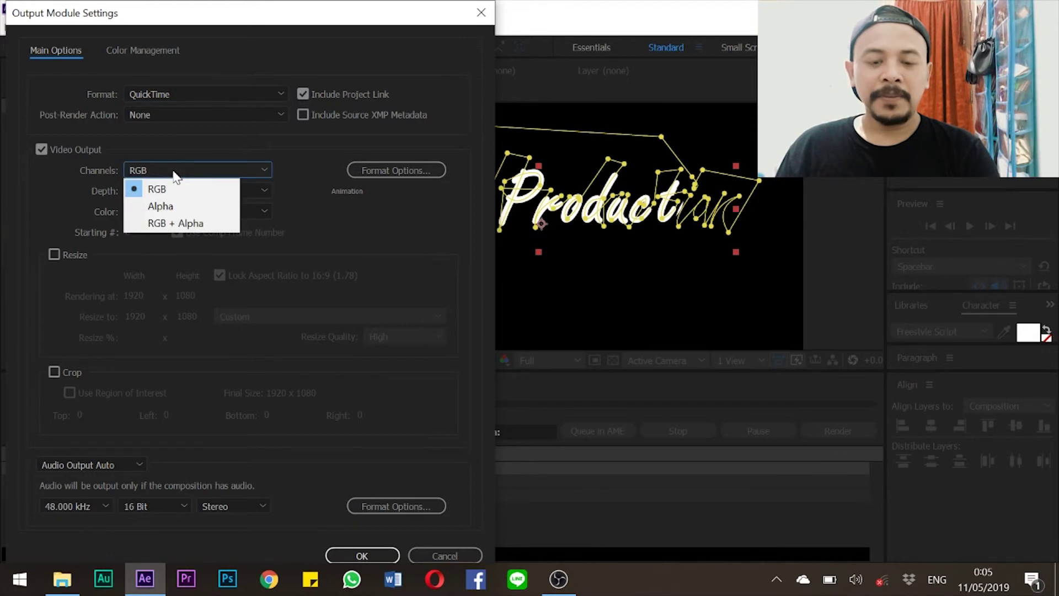
pyautogui.click(181, 223)
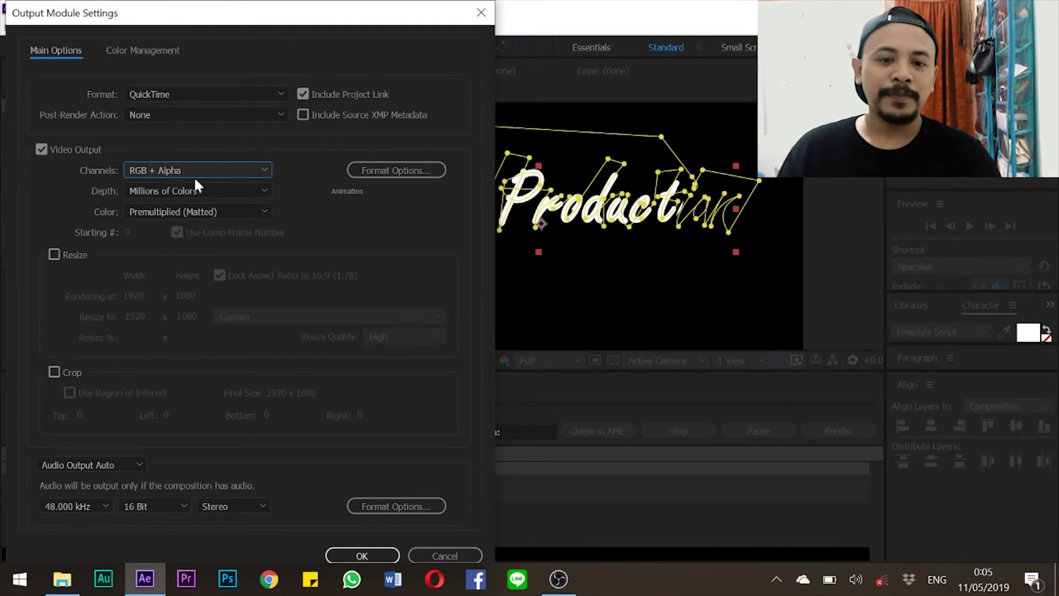
pyautogui.click(194, 175)
pyautogui.click(187, 226)
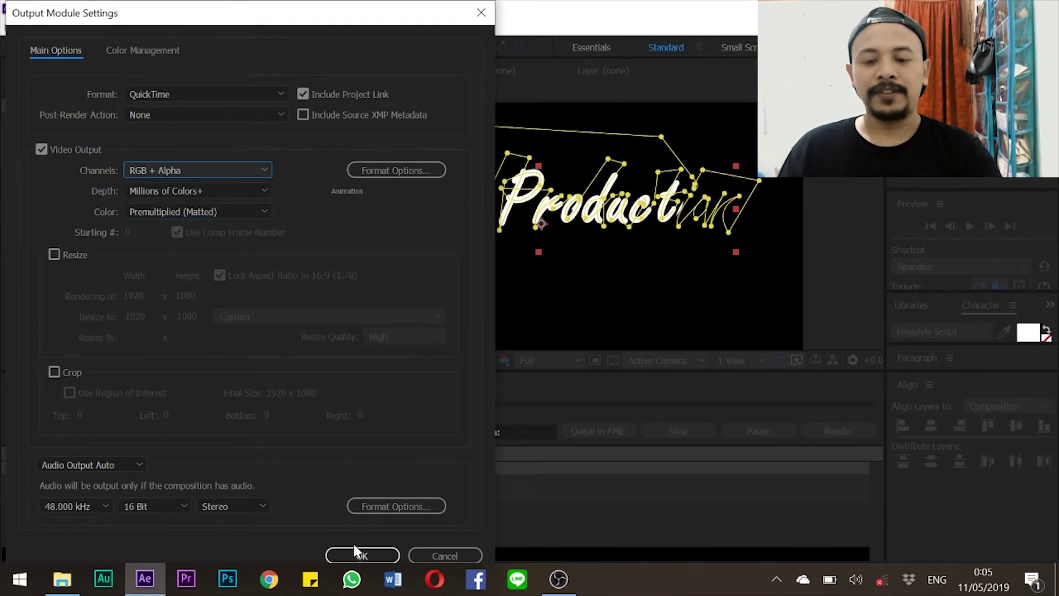
pyautogui.click(344, 556)
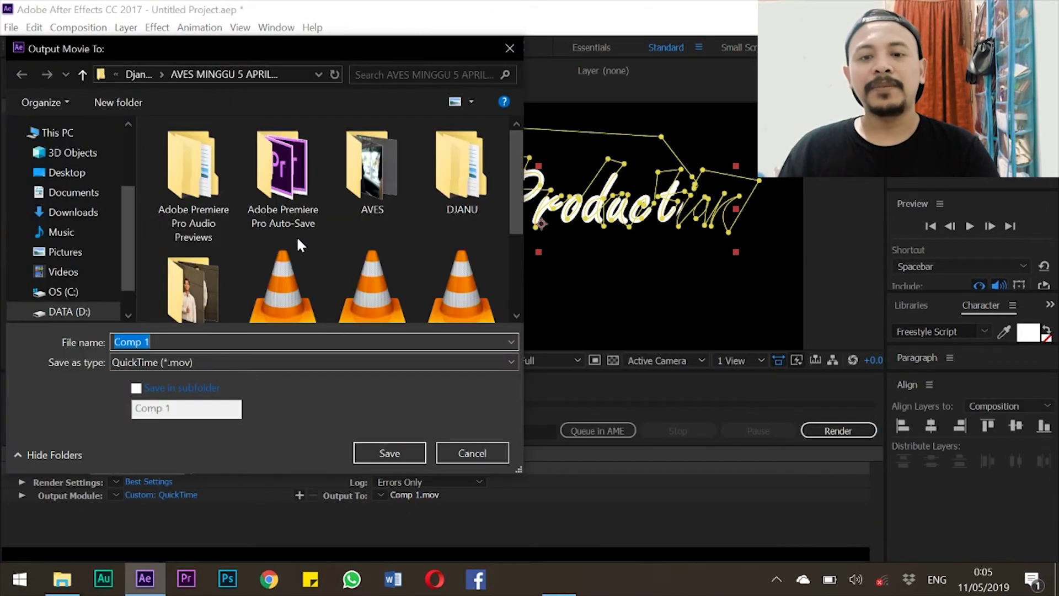
# Output the movie as judul.mov in the Videos folder and start the render
pyautogui.click(69, 271)
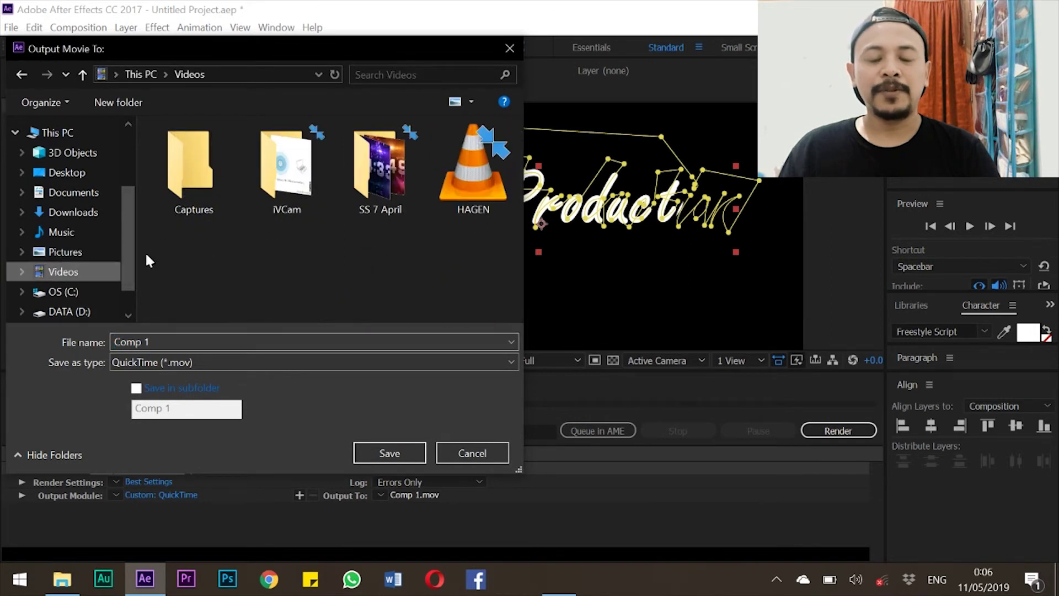
pyautogui.click(144, 342)
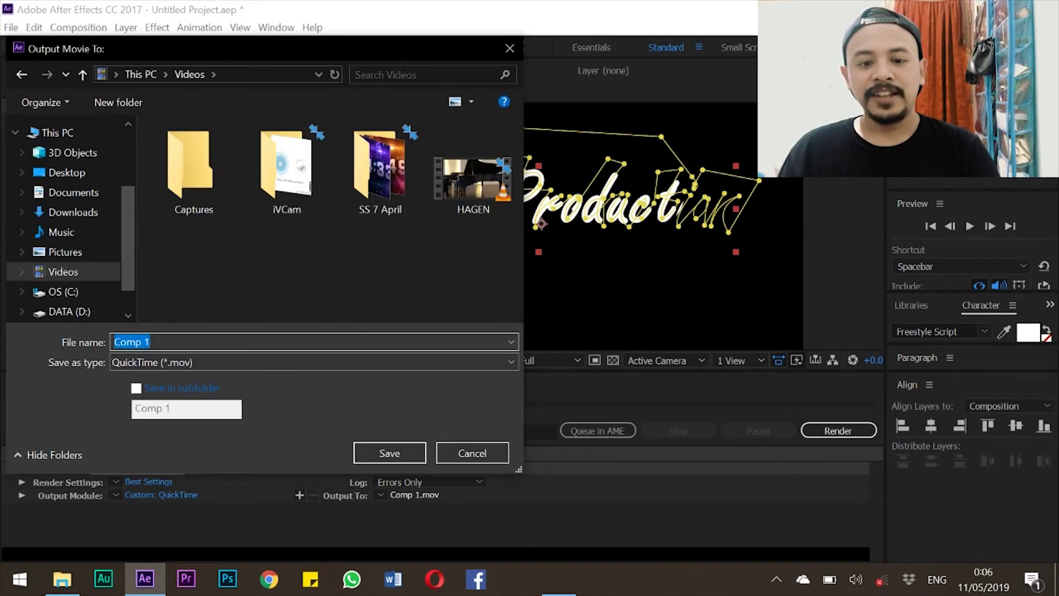
pyautogui.write('judul')
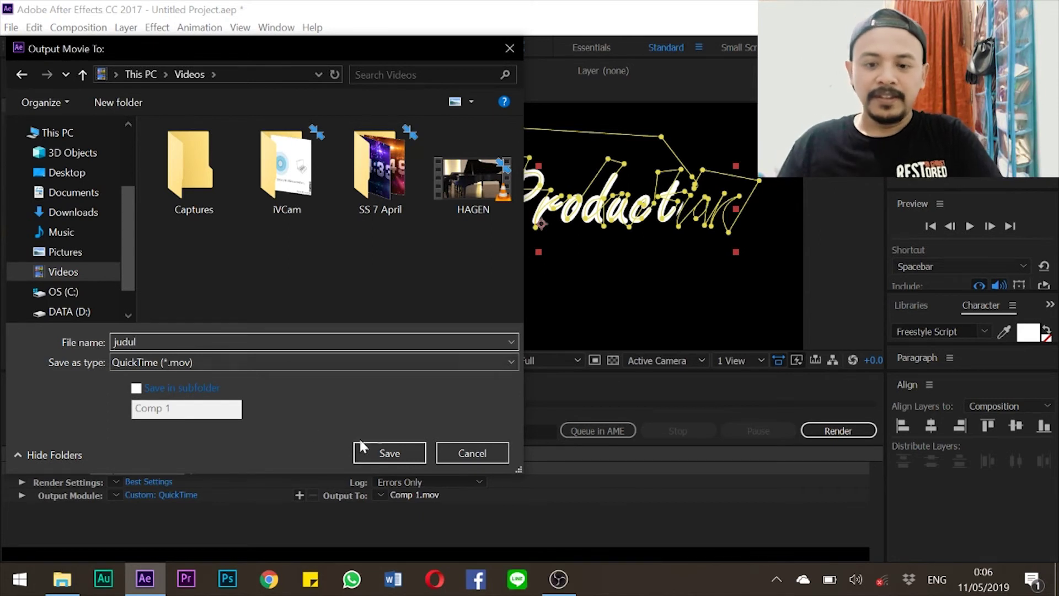
pyautogui.click(389, 450)
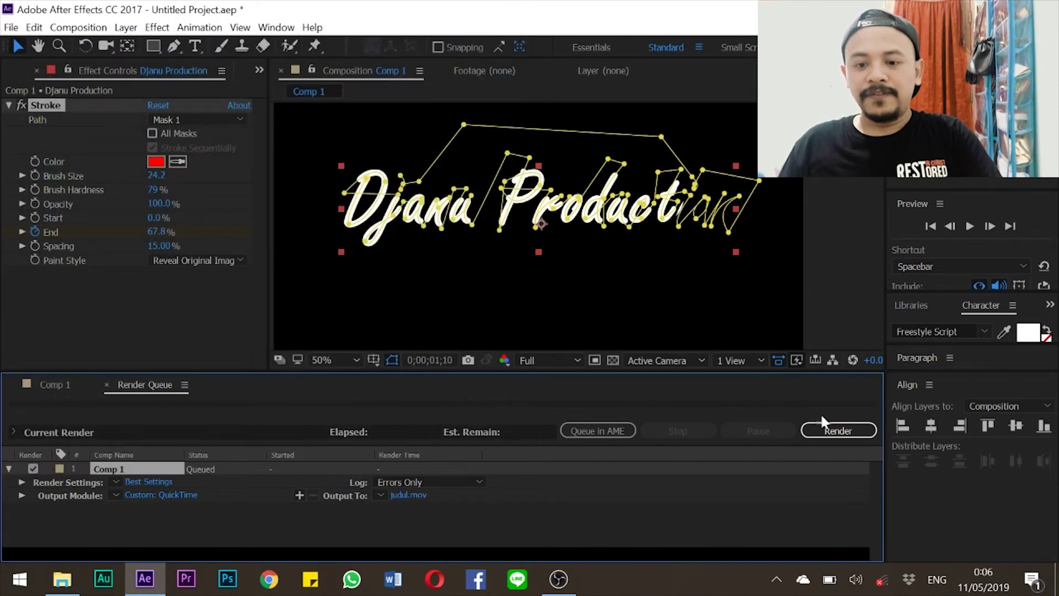
pyautogui.click(857, 433)
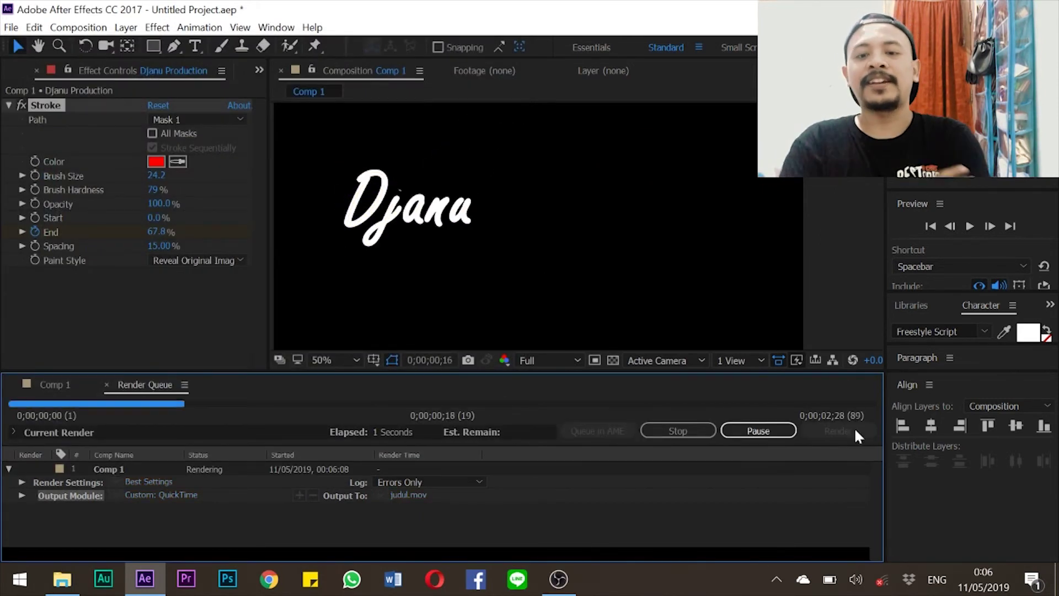